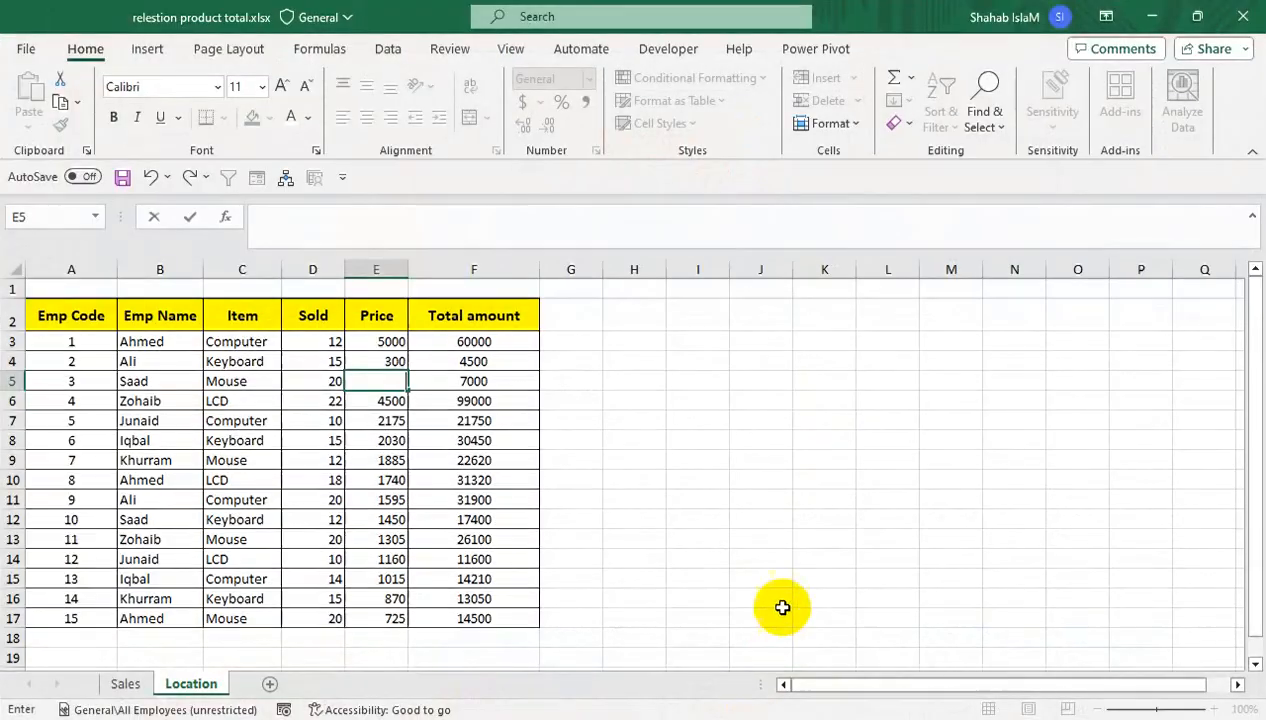
- Commit the pending edit of the Price in cell E5 and undo it
left_click(490, 420)
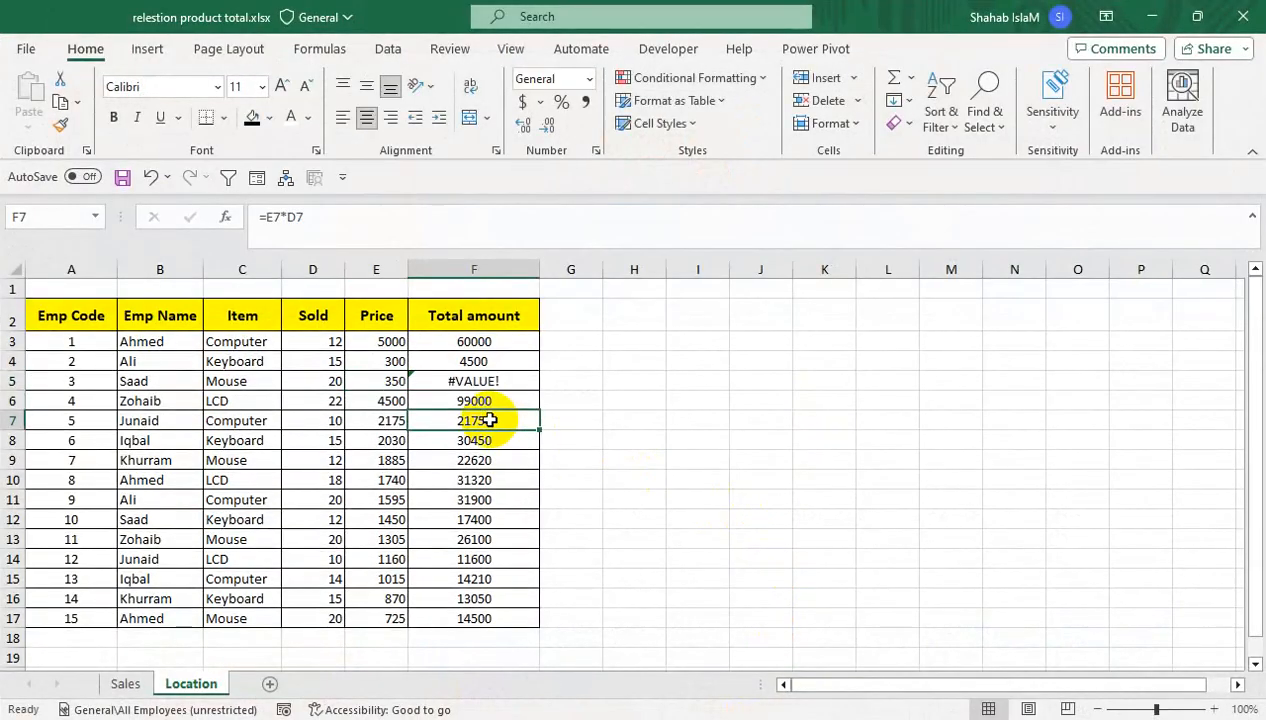
key("ctrl+z")
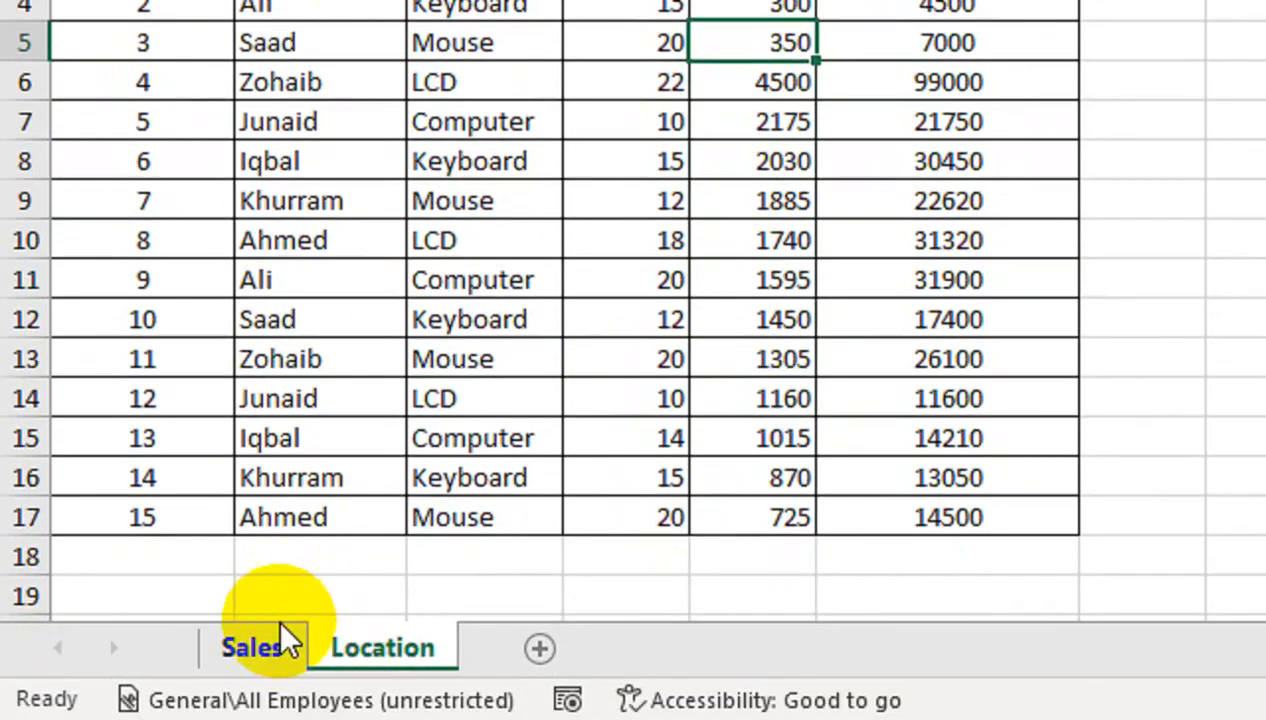
- Review the data on the Sales sheet and return to the Location sheet
left_click(285, 640)
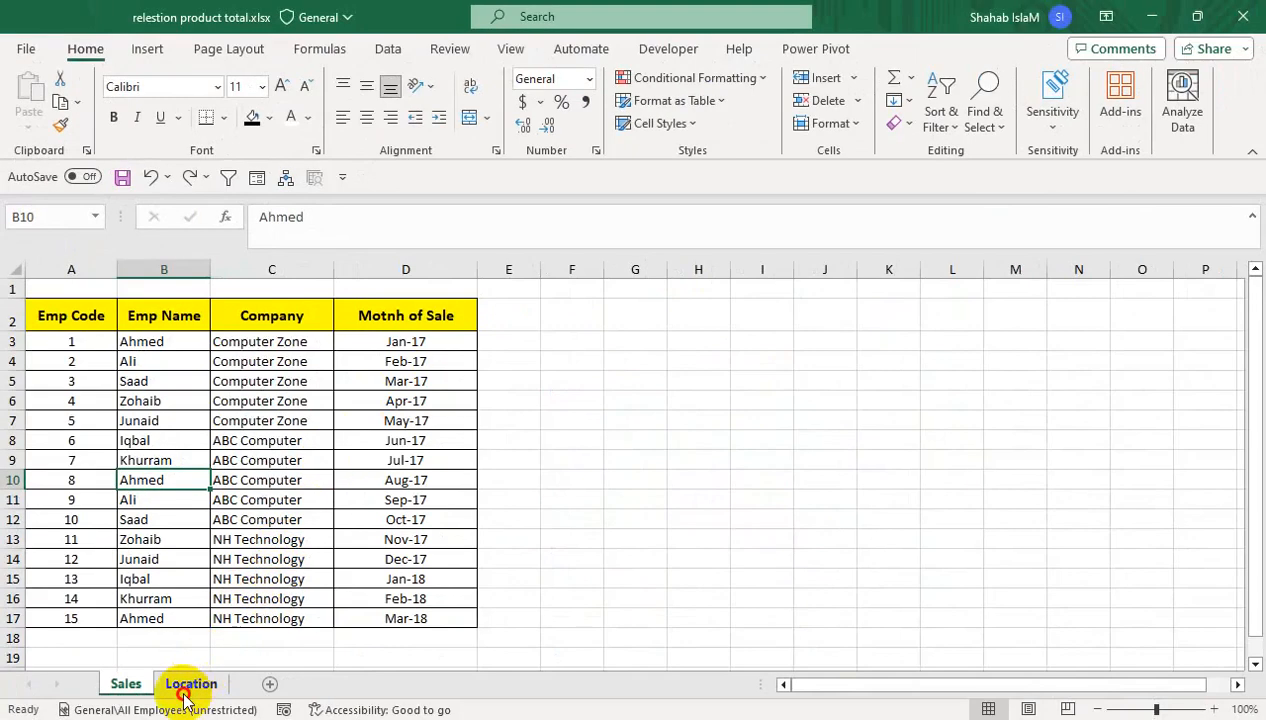
left_click(191, 684)
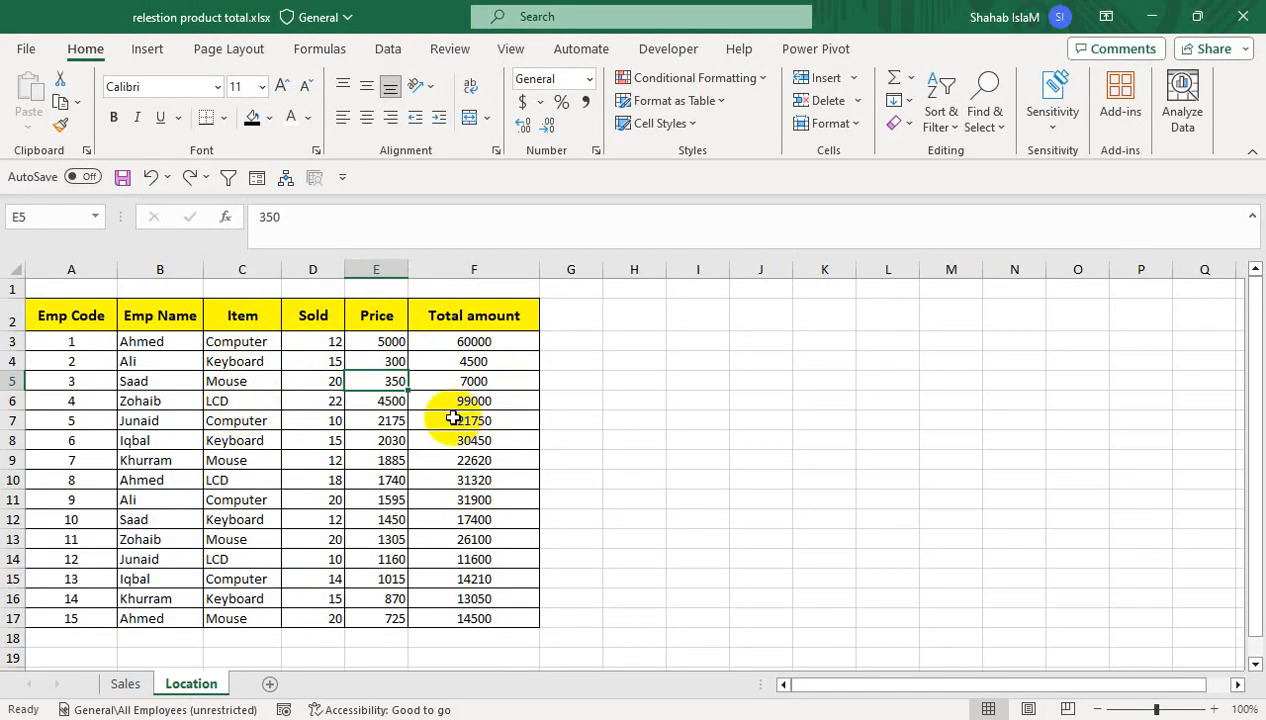
- Convert range A2:F17 on the Location sheet into a table with headers
left_click(388, 48)
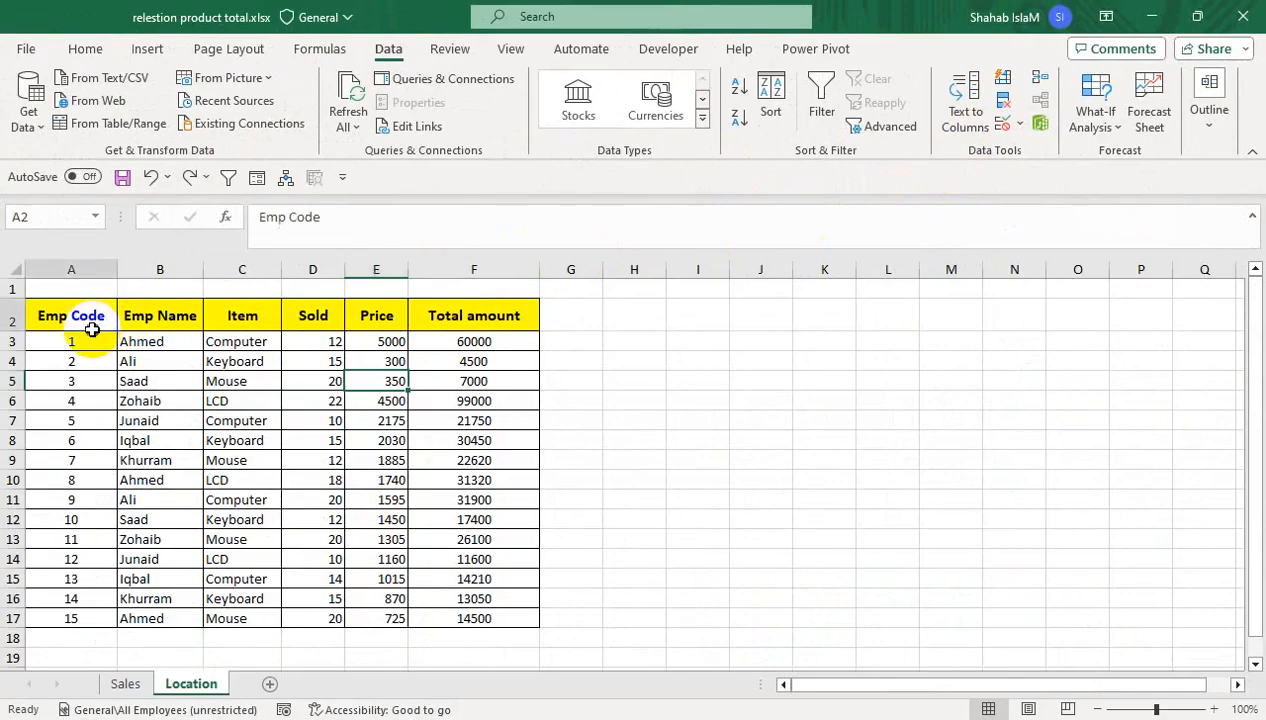
left_click_drag(90, 322, 470, 617)
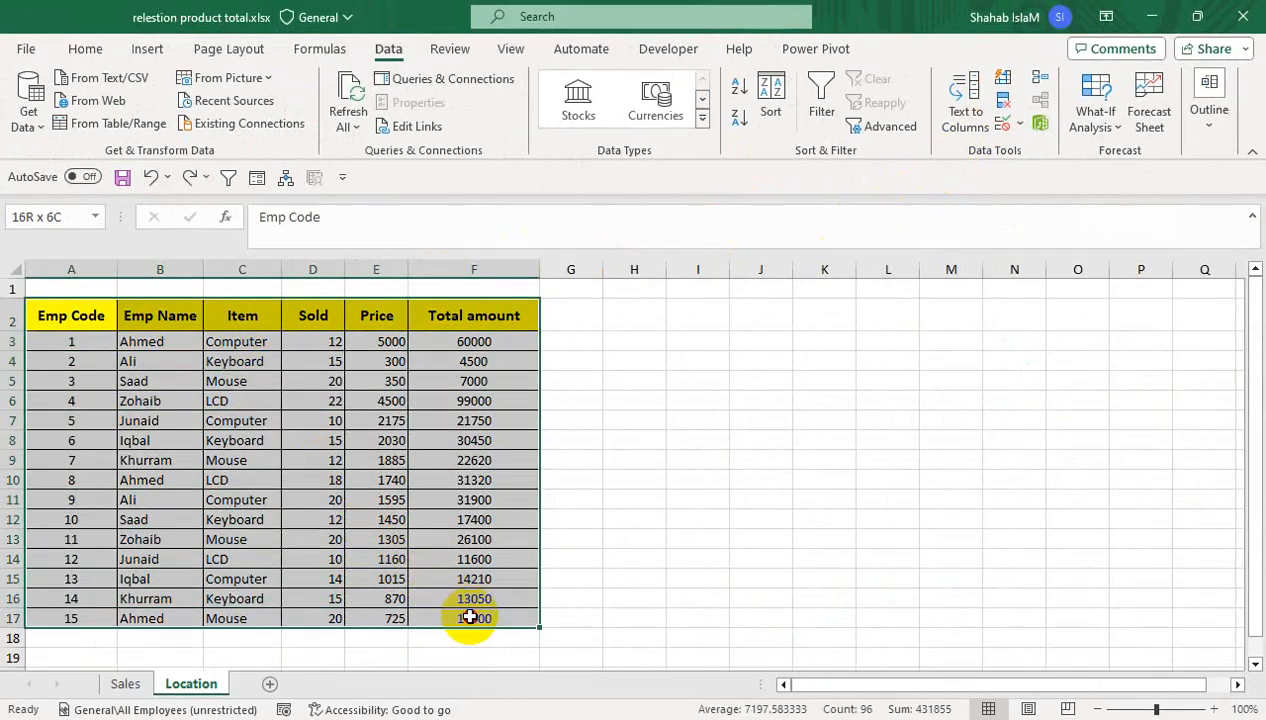
key("ctrl+t")
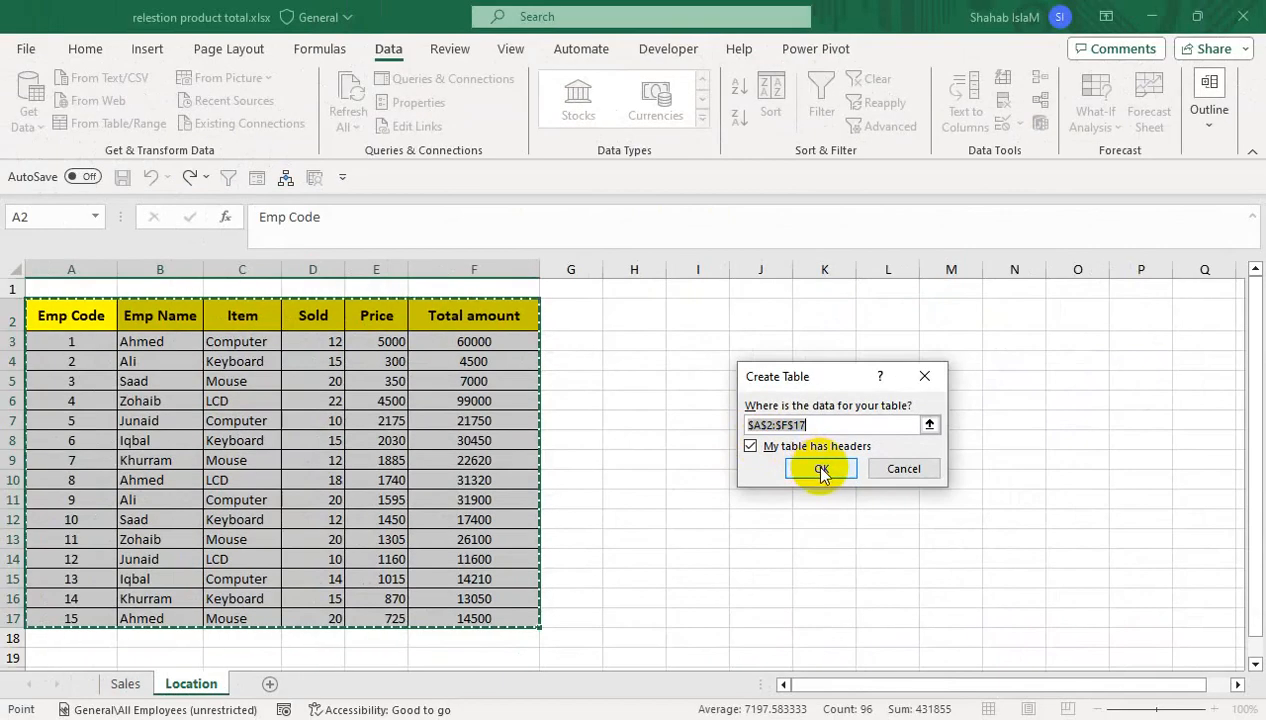
left_click(1000, 474)
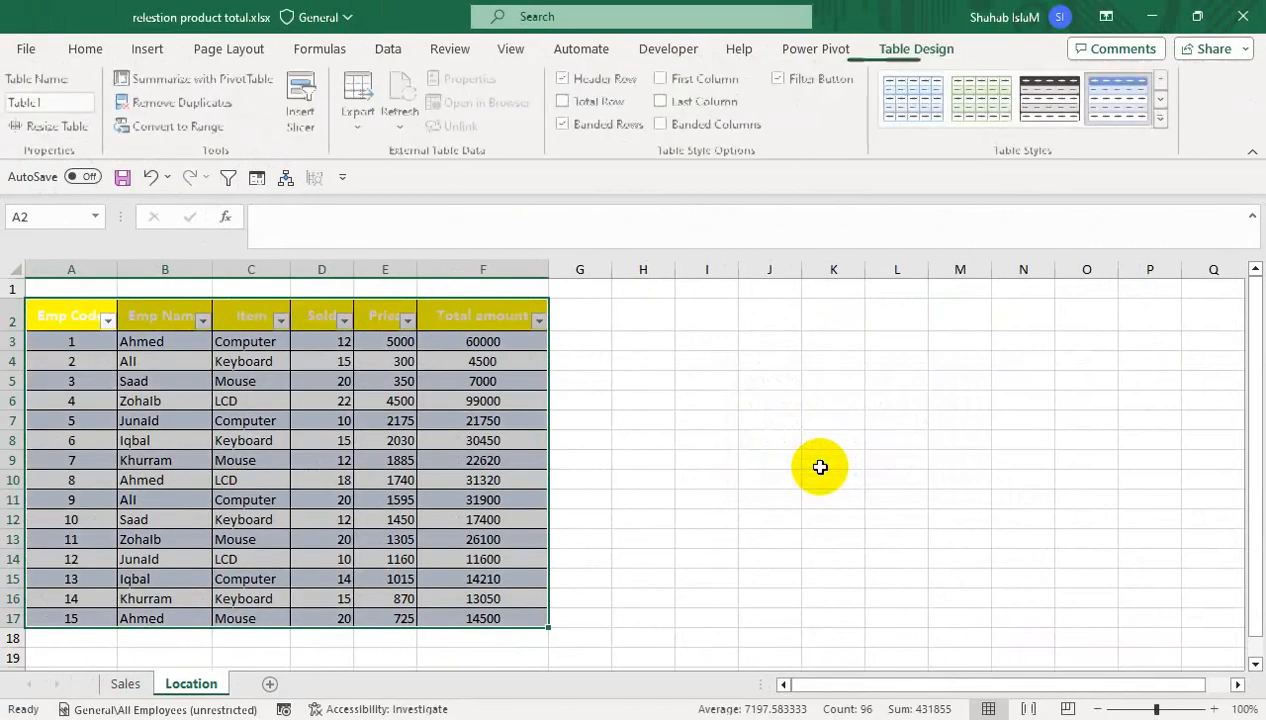
- Convert range A2:D17 on the Sales sheet into a table with headers
left_click(125, 683)
left_click_drag(80, 327, 444, 615)
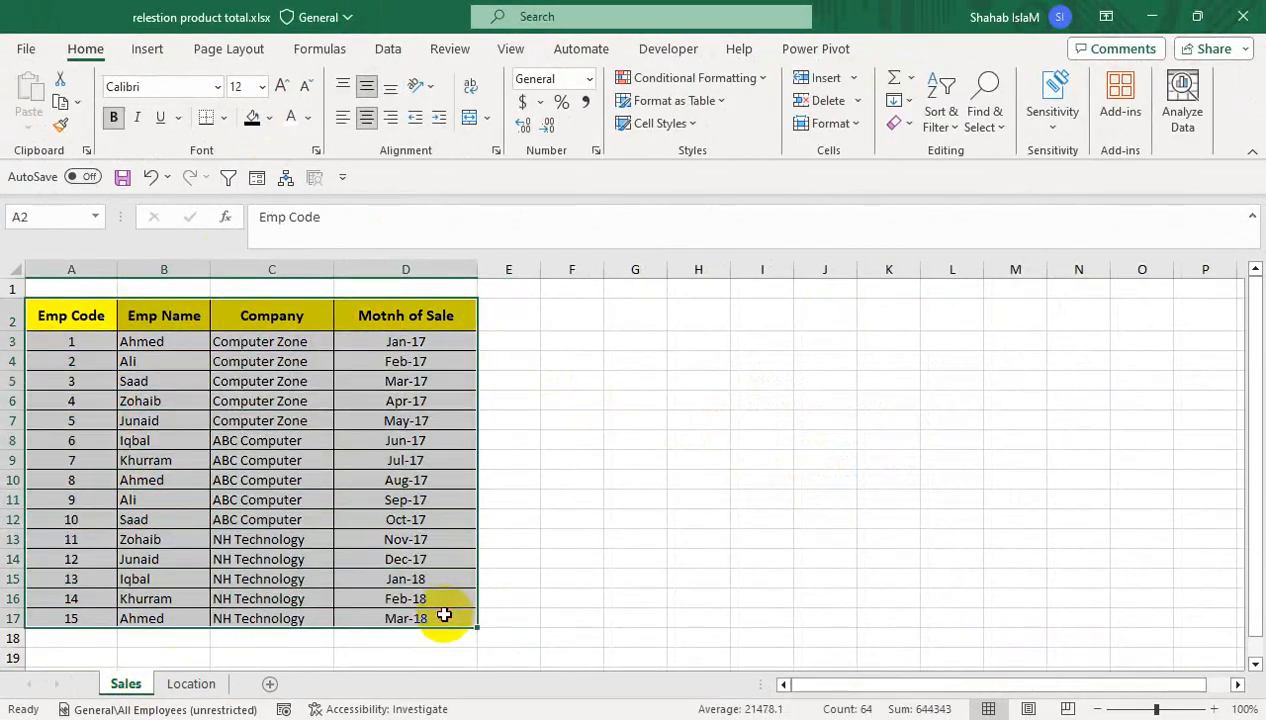
key("ctrl+t")
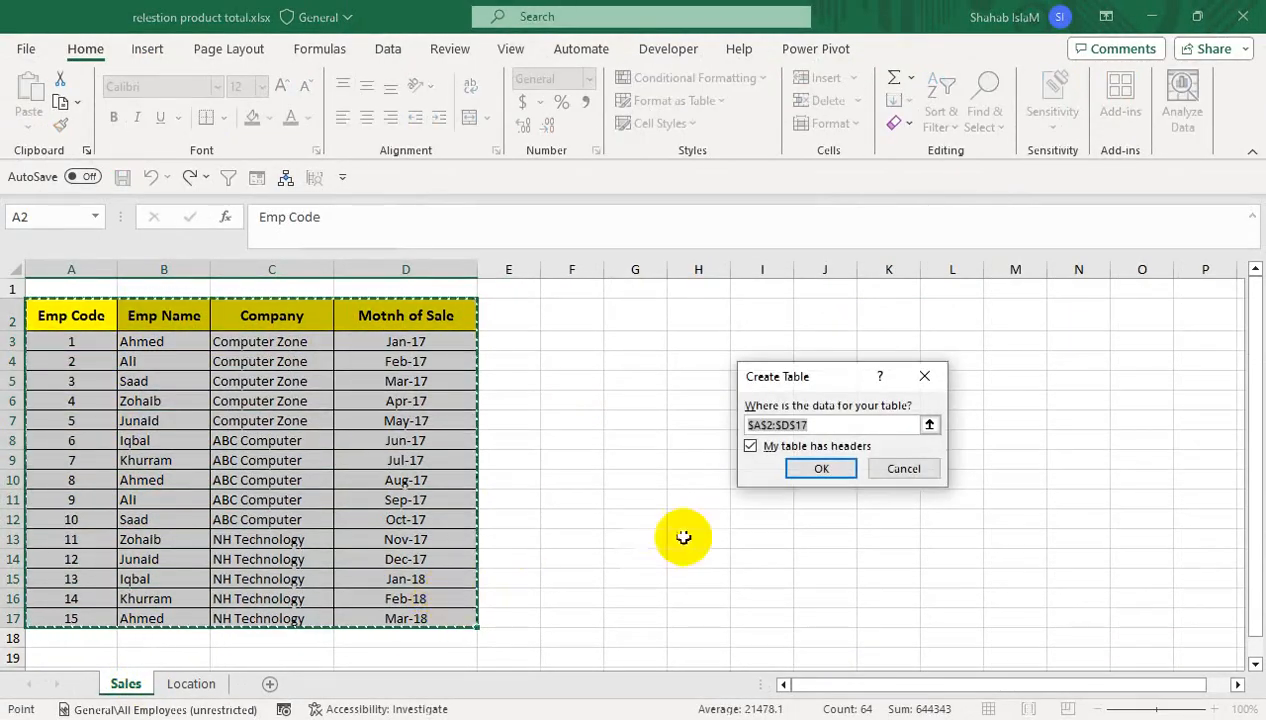
left_click(815, 468)
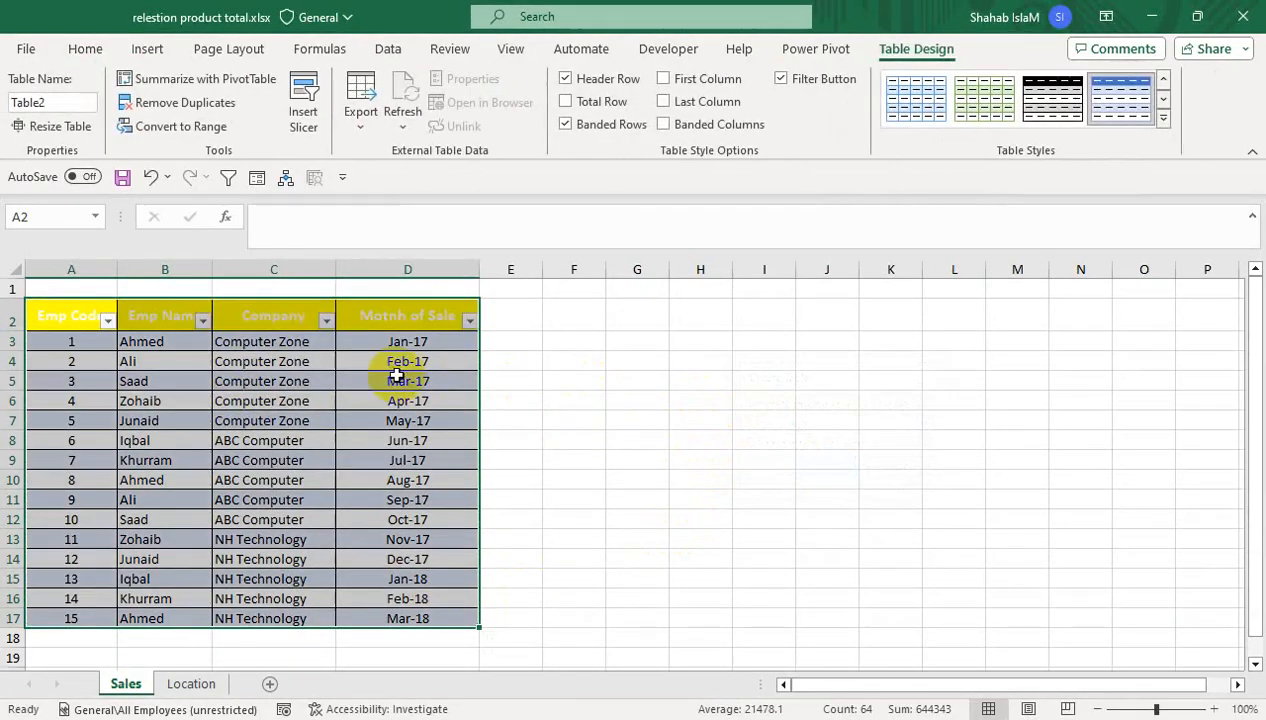
- Apply the green banded table style to the tables on the Sales and Location sheets
left_click(990, 98)
left_click(190, 684)
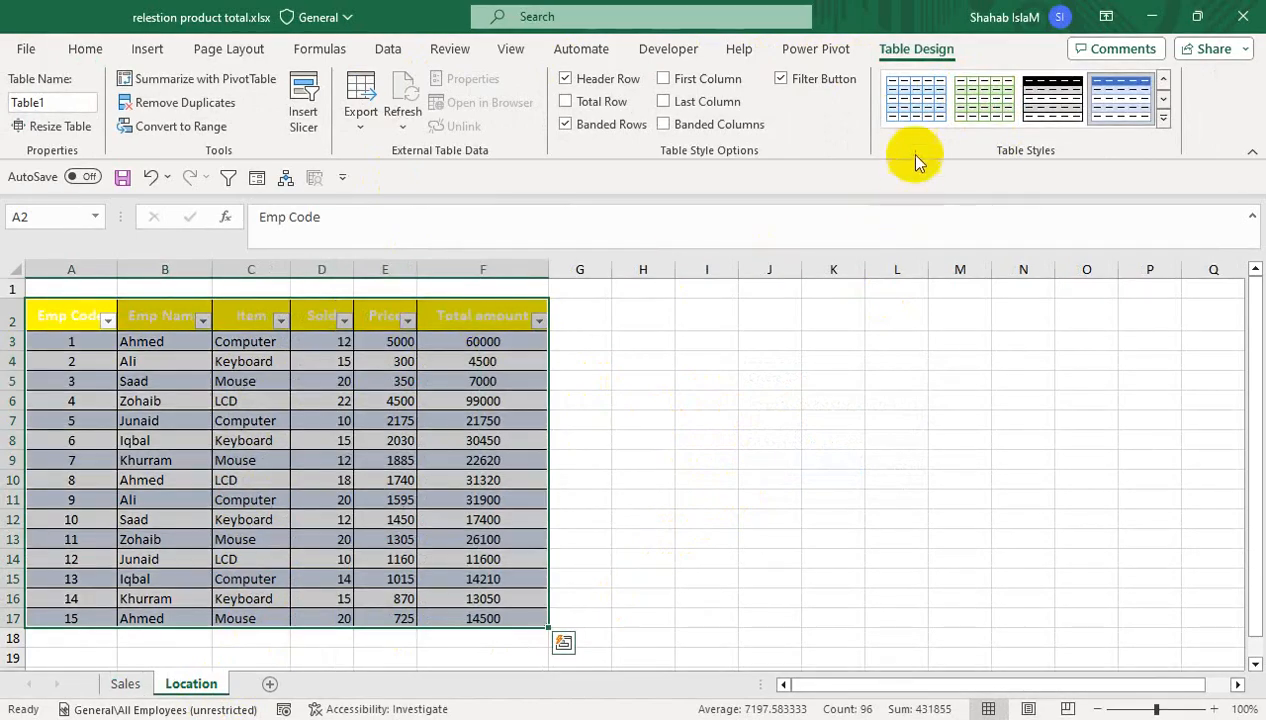
left_click(978, 102)
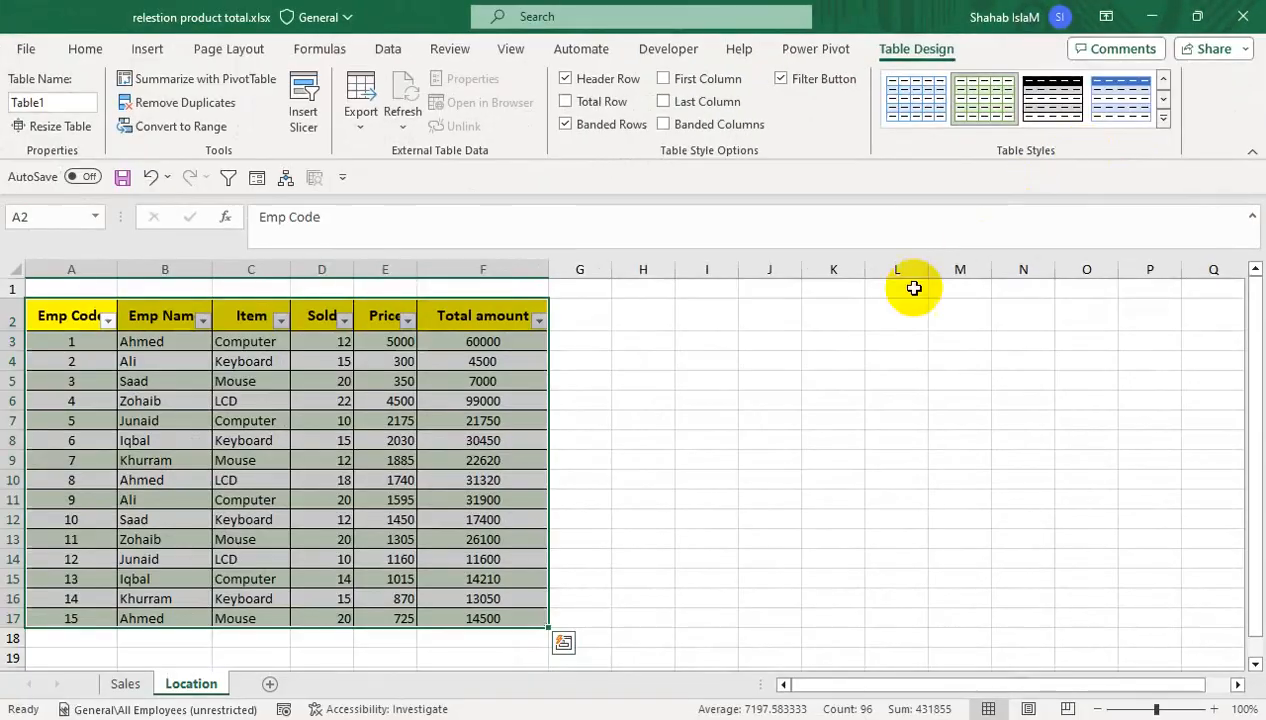
left_click(192, 596)
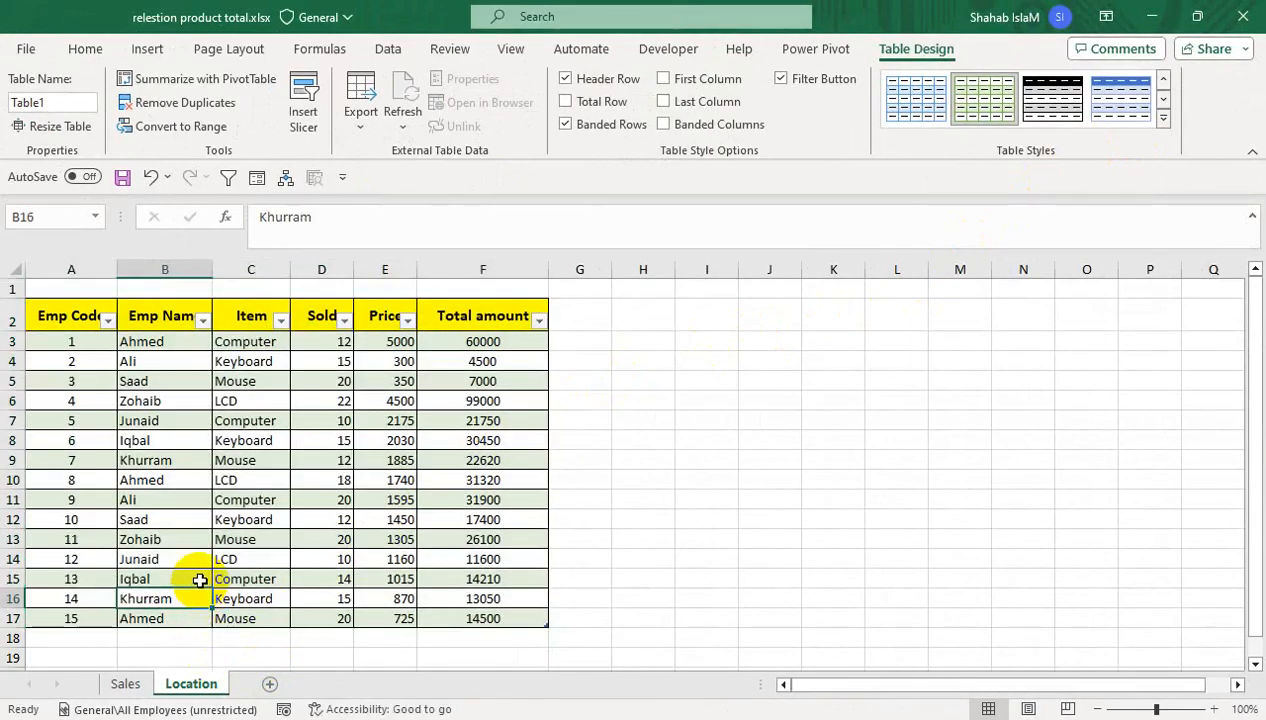
- Create a PivotTable from Table1 on the Location sheet, placed on a new worksheet with its data added to the Data Model
left_click(165, 54)
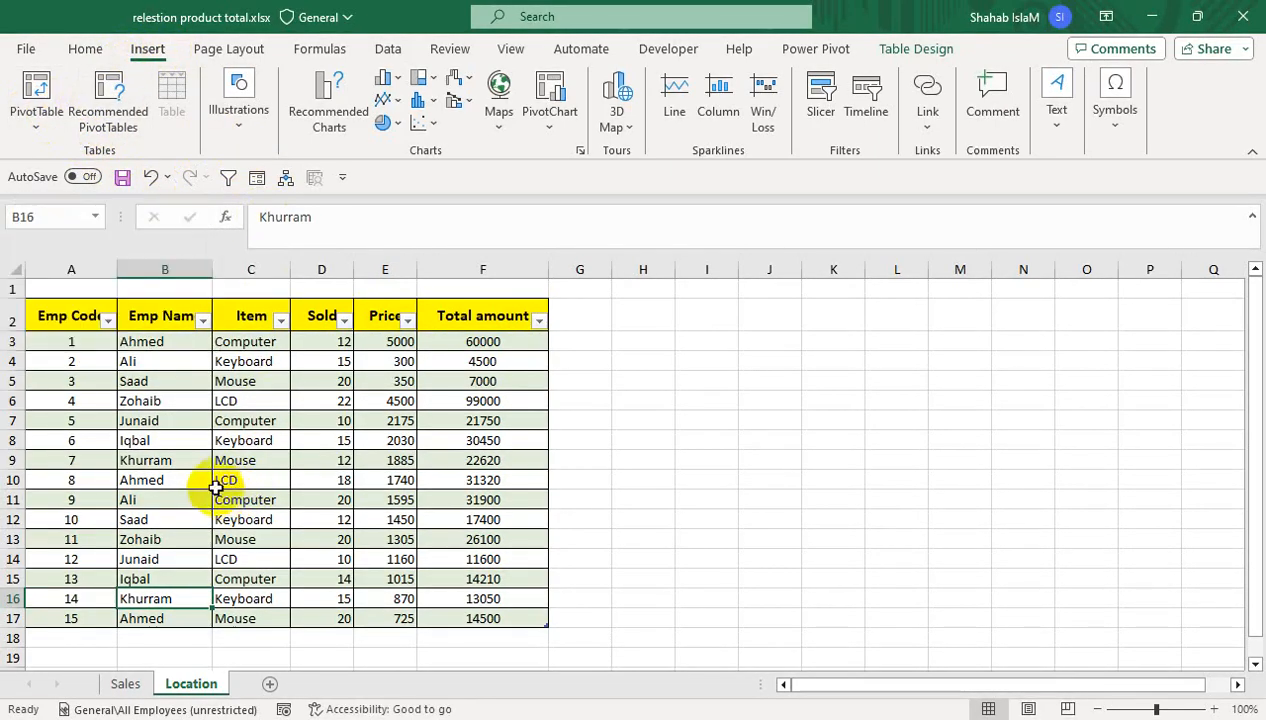
left_click(123, 681)
left_click(189, 683)
left_click_drag(82, 322, 478, 619)
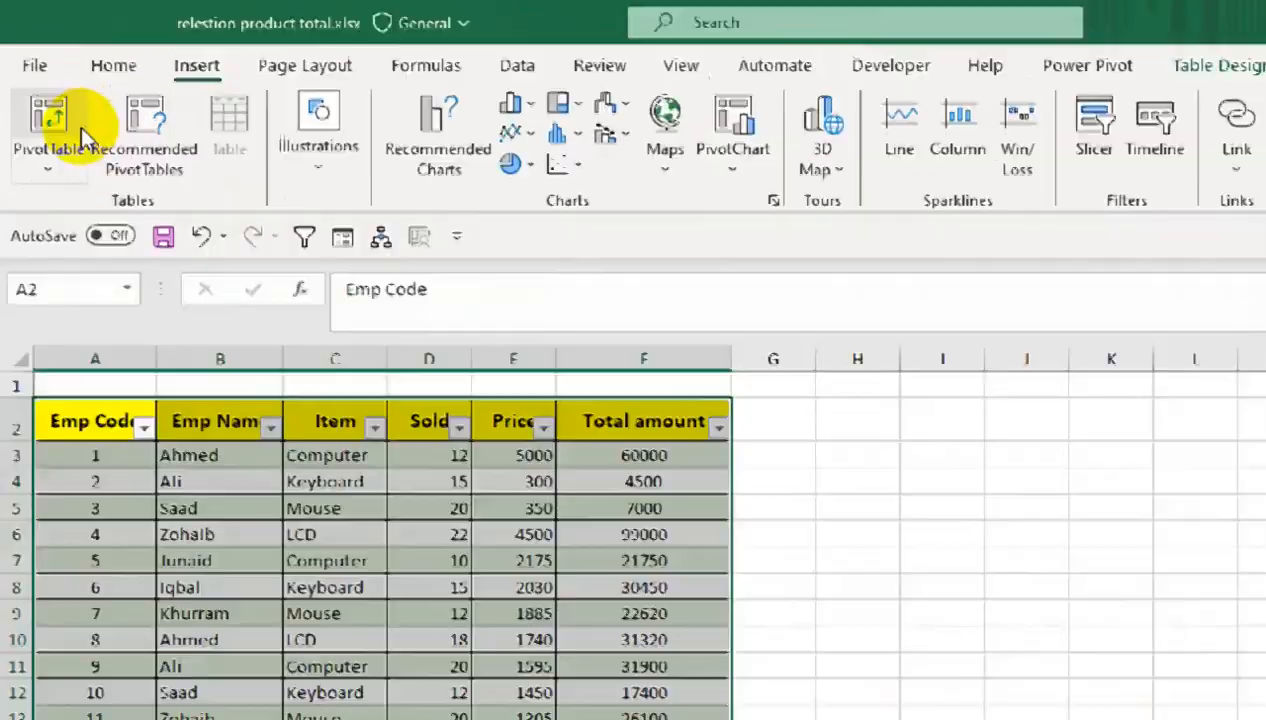
left_click(40, 120)
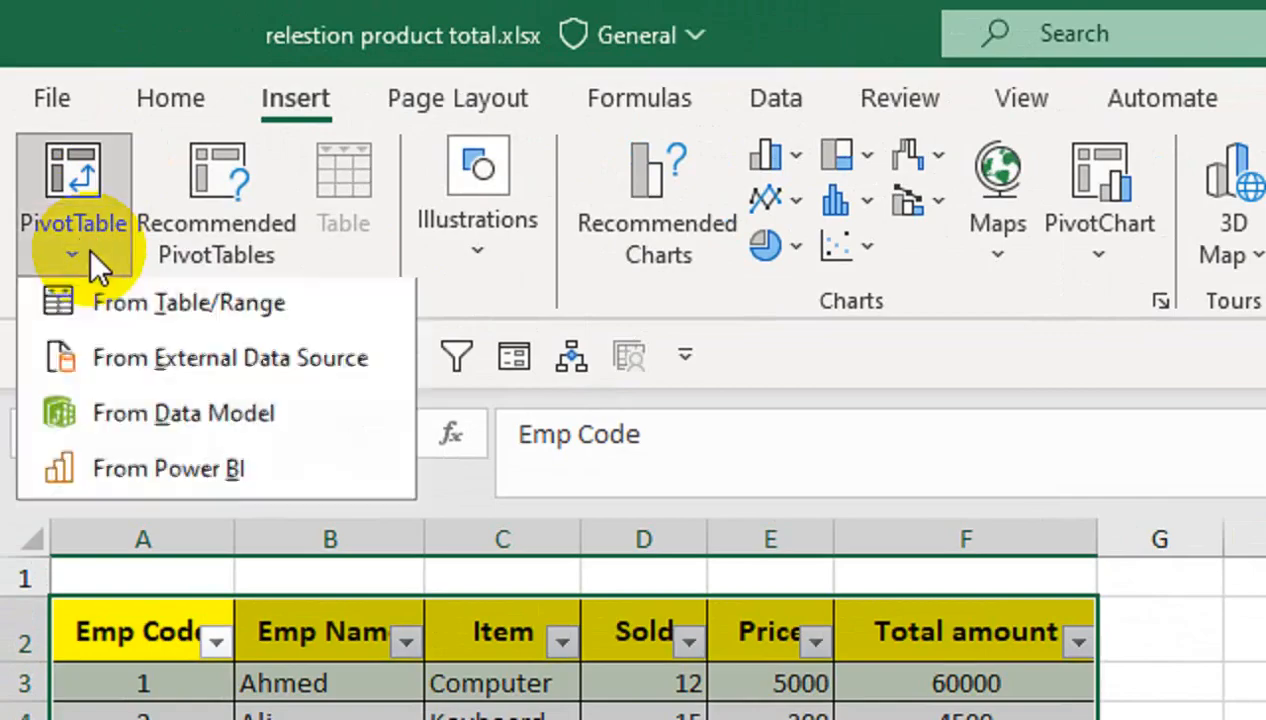
left_click(120, 323)
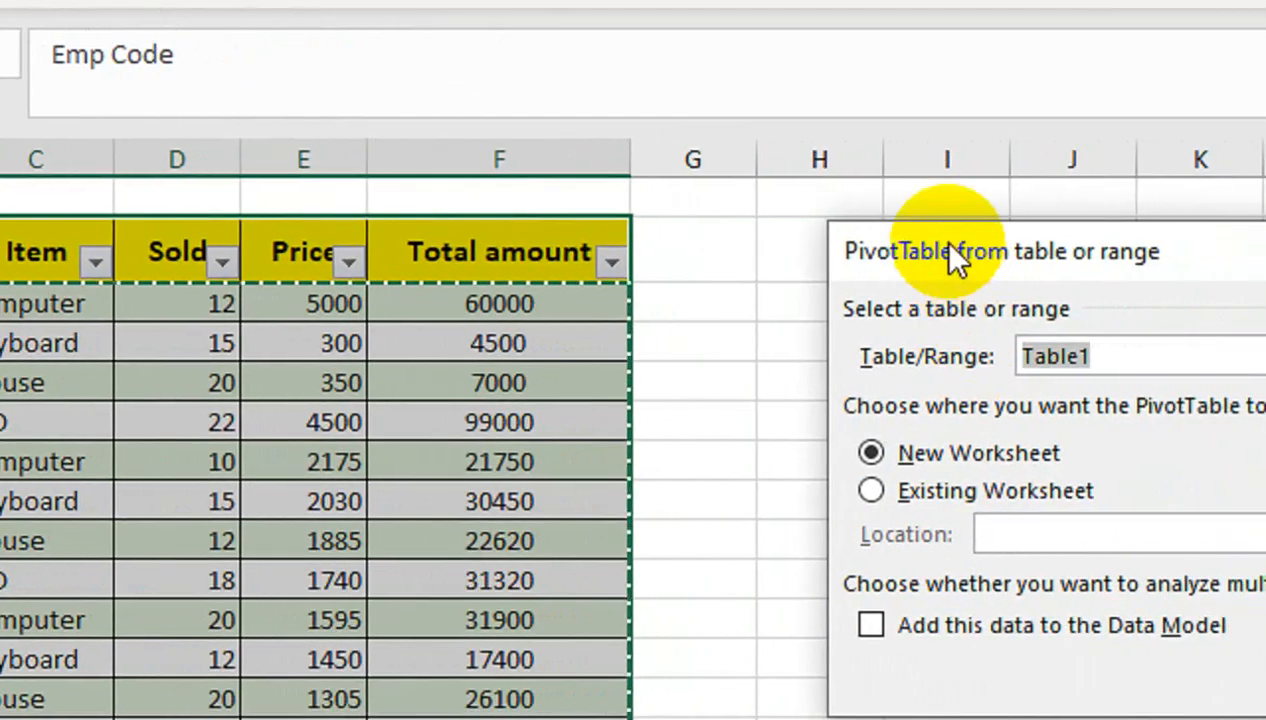
left_click_drag(940, 242, 425, 218)
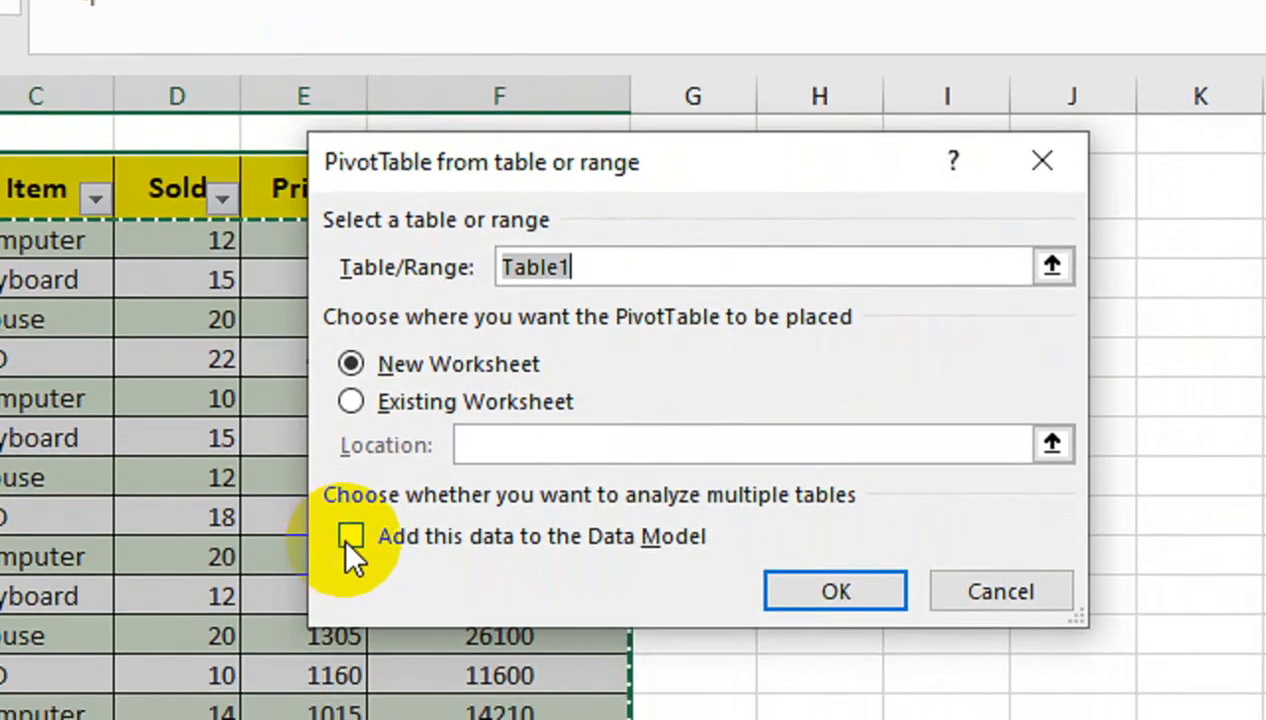
left_click(350, 561)
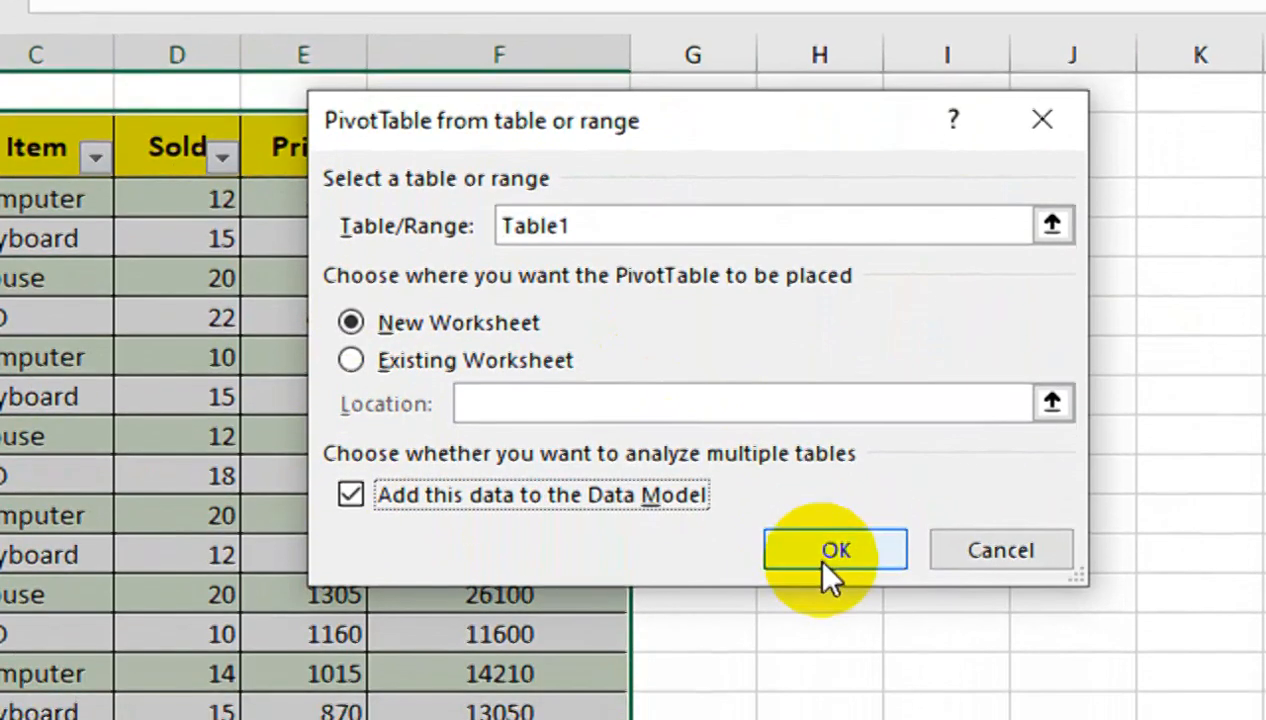
left_click(820, 597)
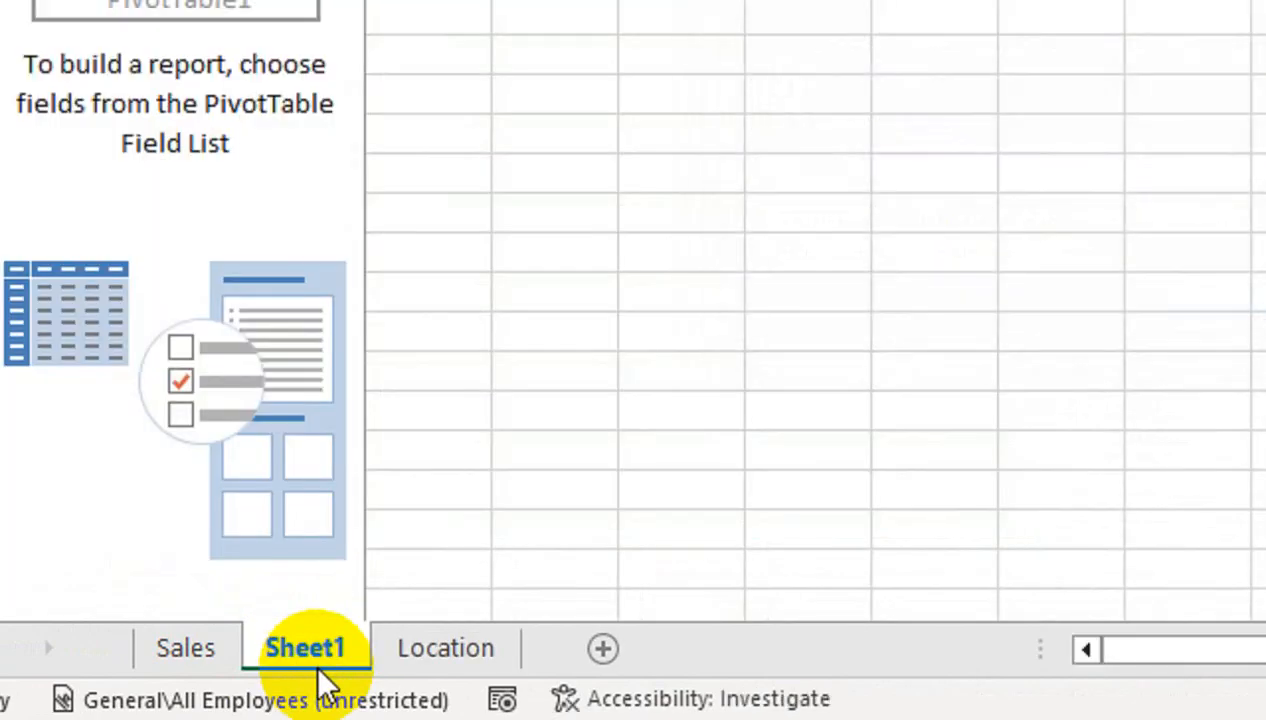
- Create a PivotTable from Table2 on the Sales sheet, placed beside the existing PivotTable on Sheet1 and added to the Data Model
left_click(185, 648)
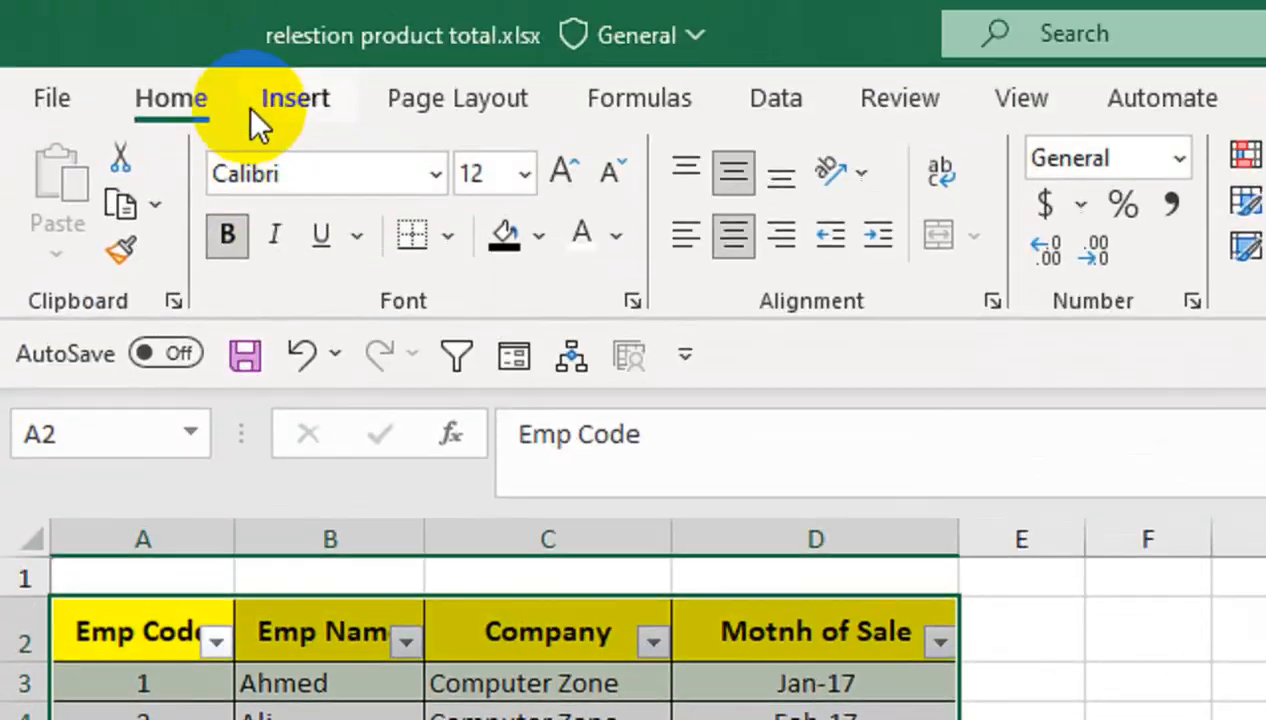
left_click(285, 100)
left_click(74, 262)
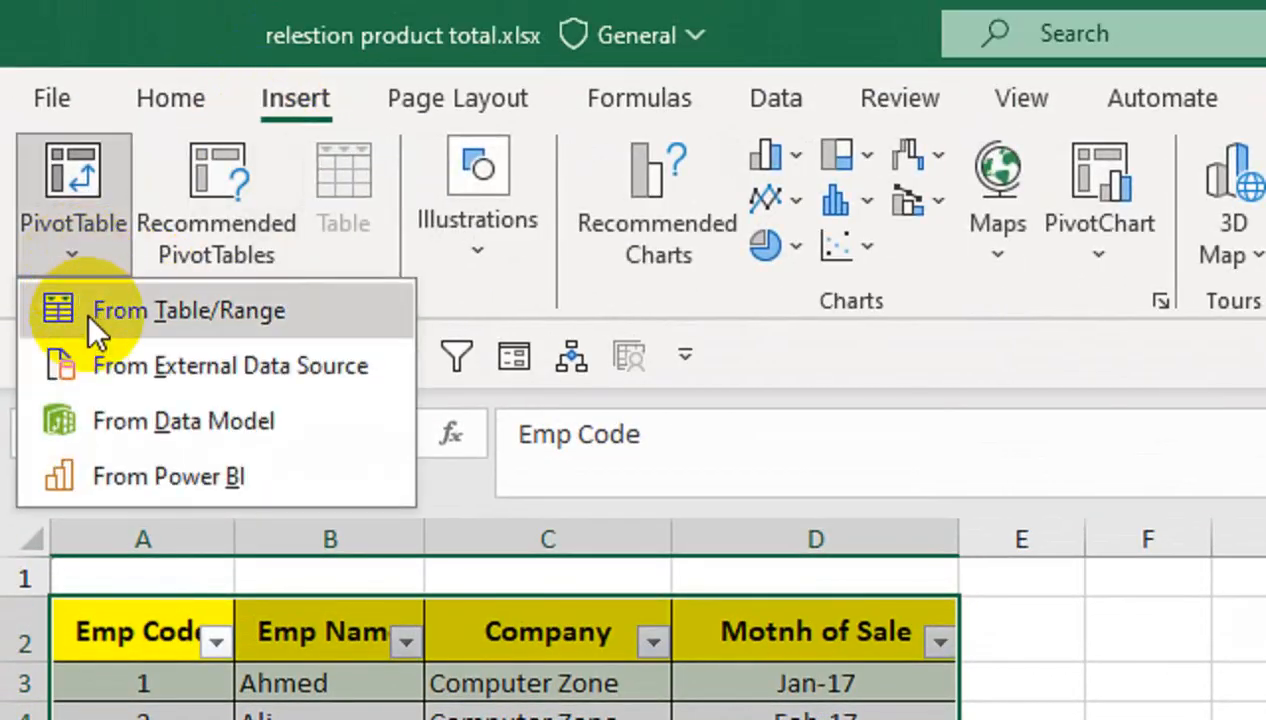
left_click(87, 312)
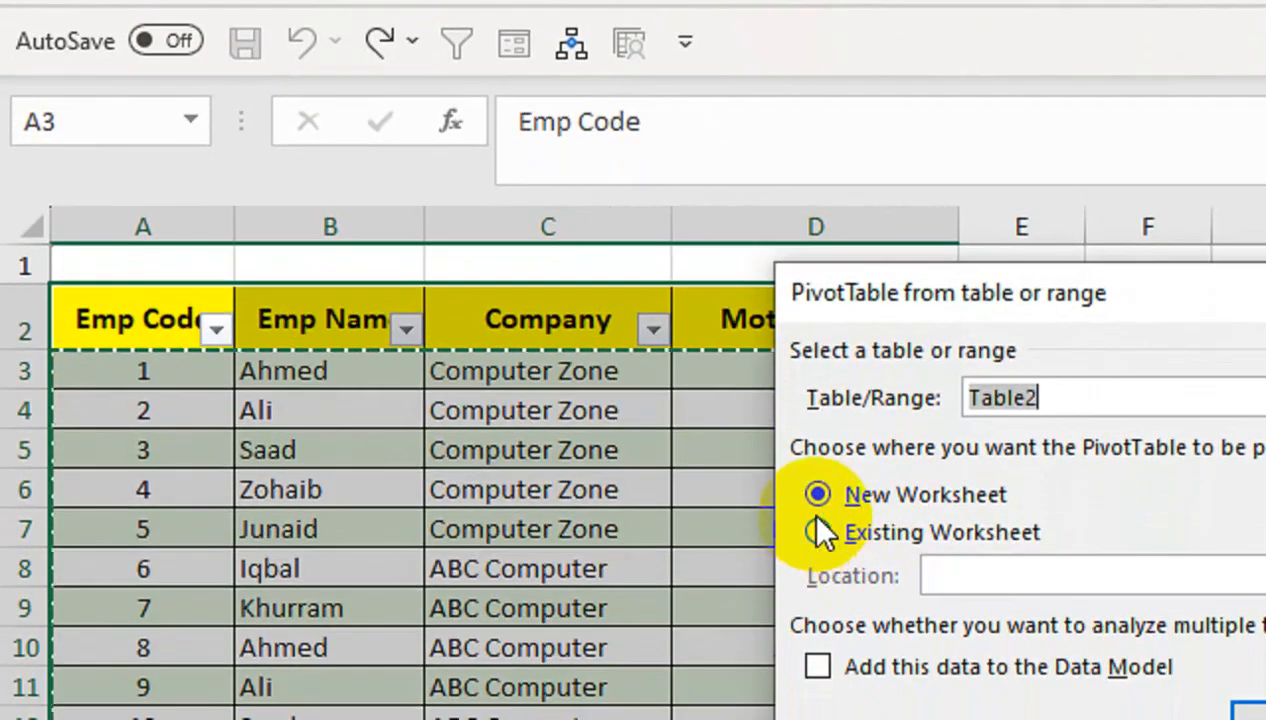
left_click(817, 532)
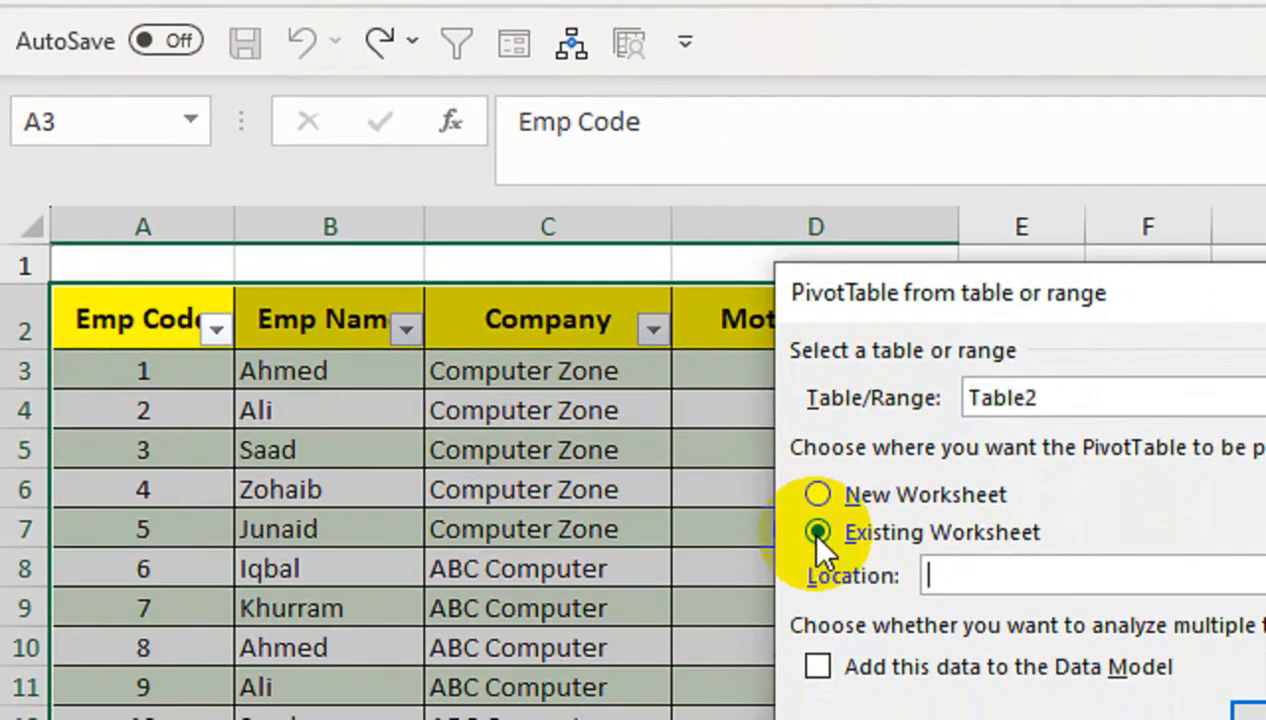
left_click(818, 666)
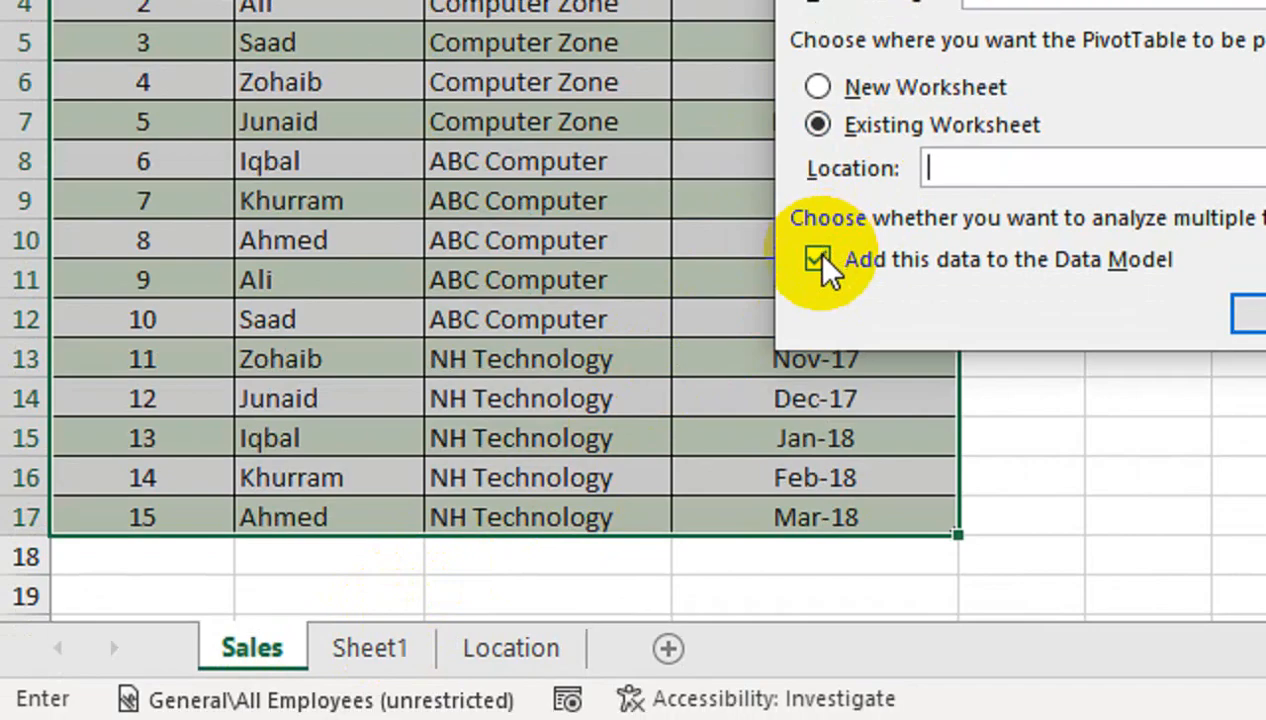
left_click(369, 648)
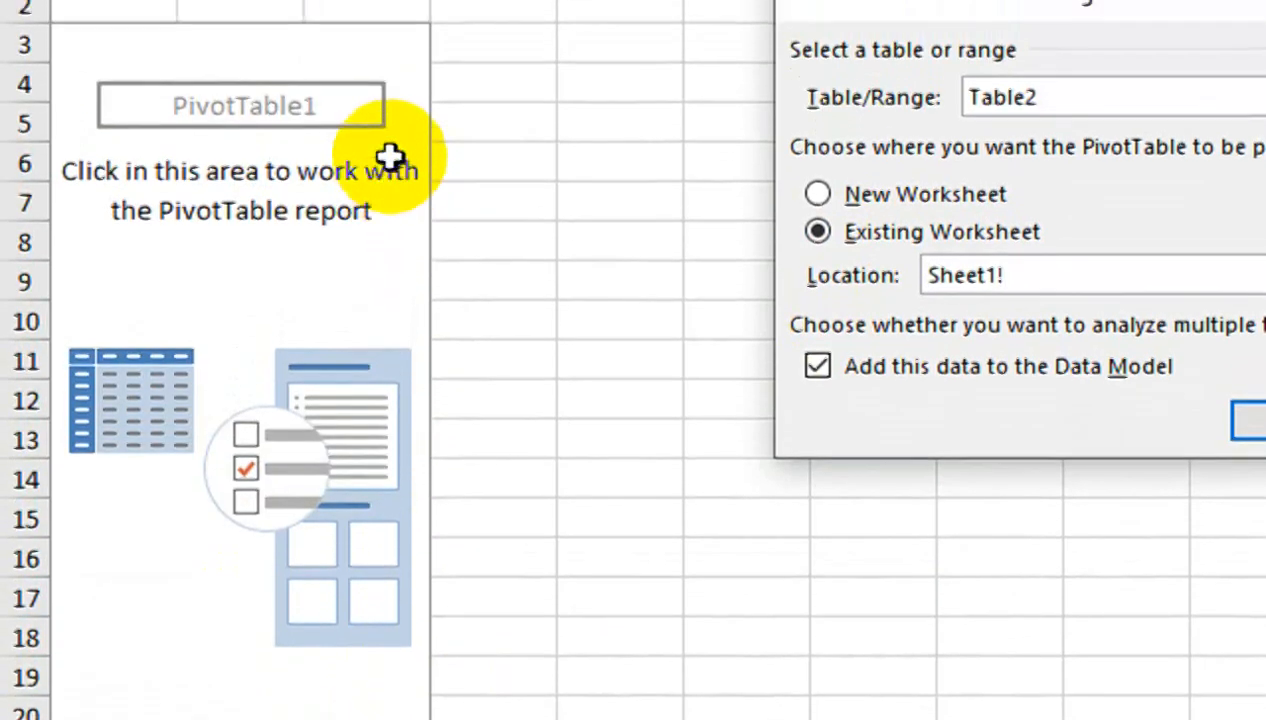
left_click(483, 178)
left_click(1258, 541)
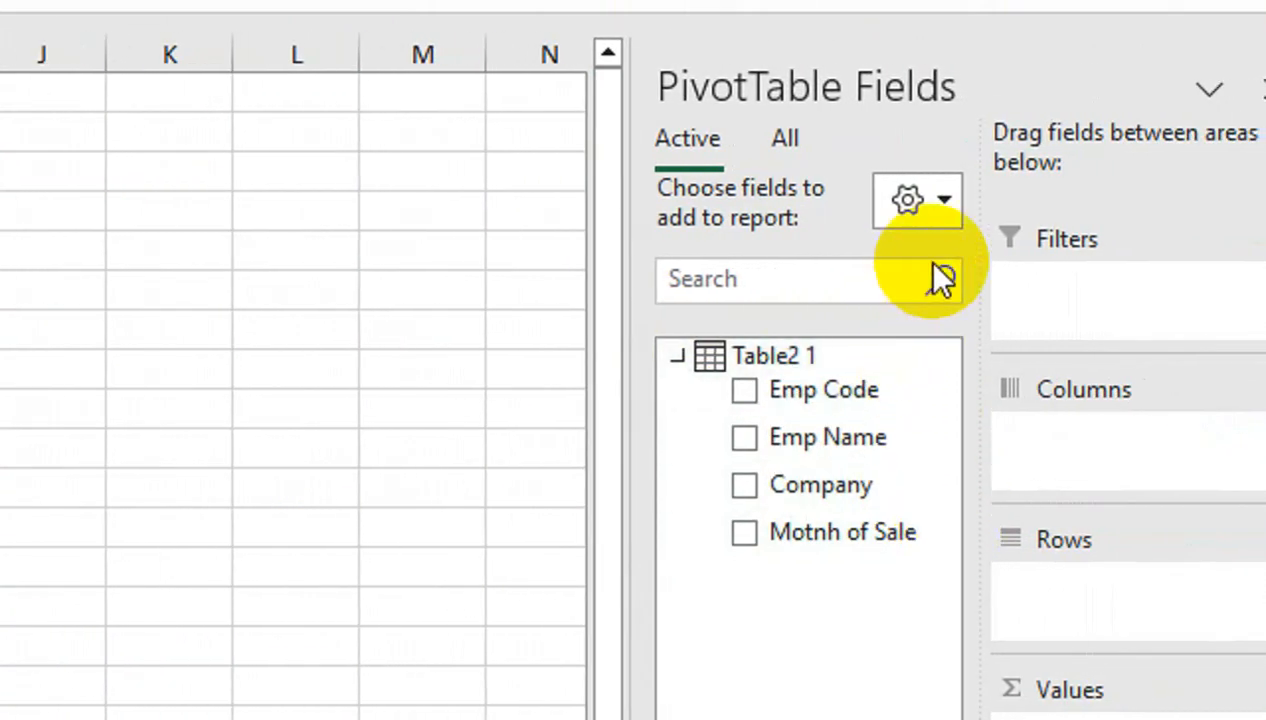
- List all Data Model tables in the PivotTable fields and expand Table1 and Table2 to show their fields
left_click(789, 145)
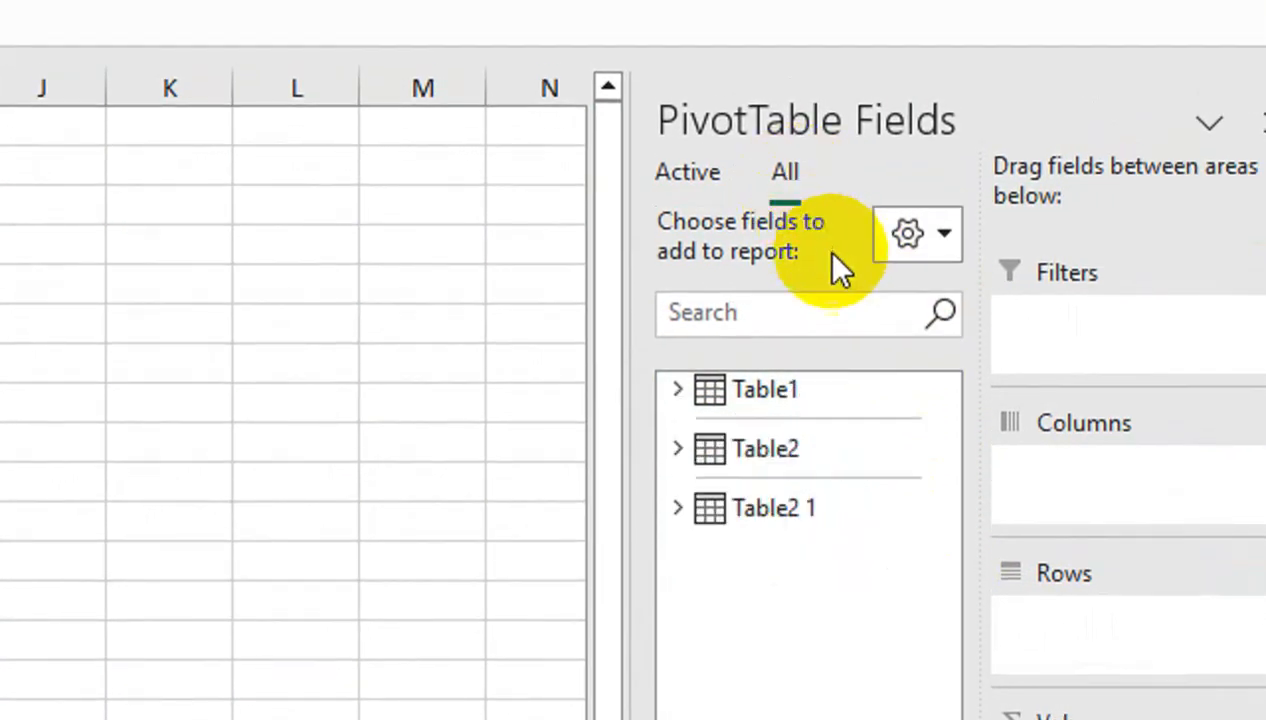
left_click(679, 390)
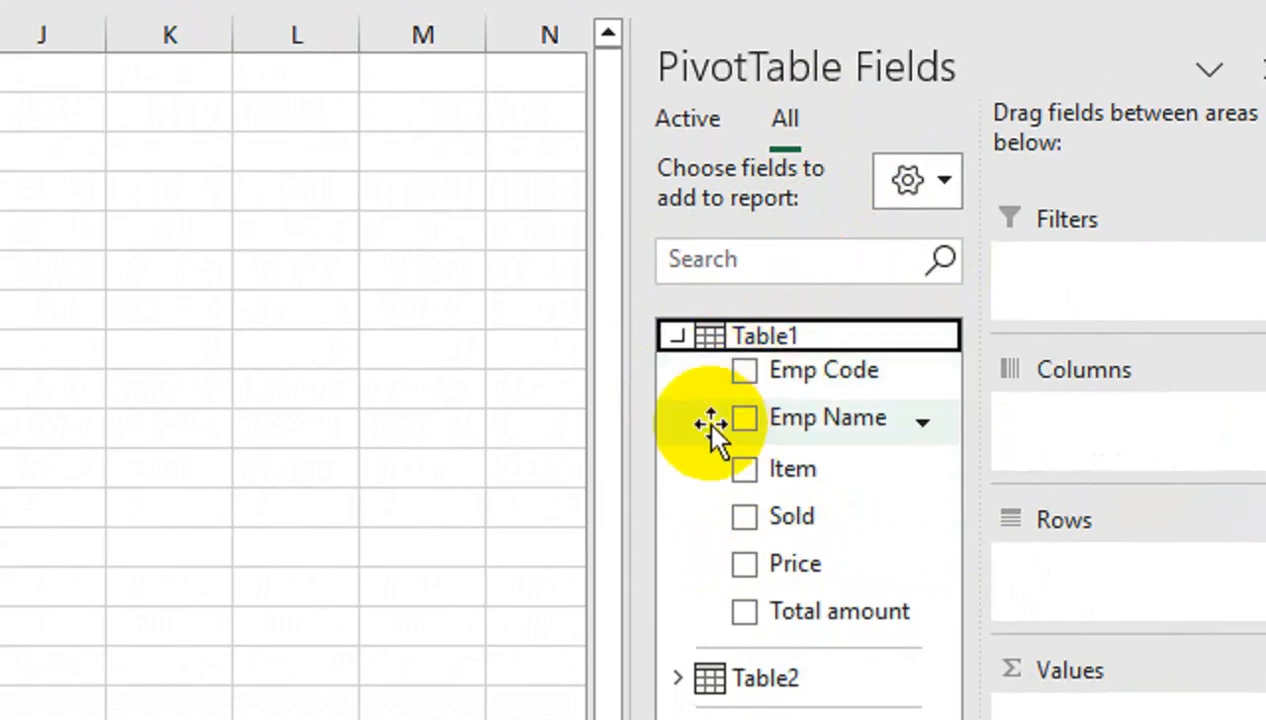
left_click(672, 335)
left_click(677, 400)
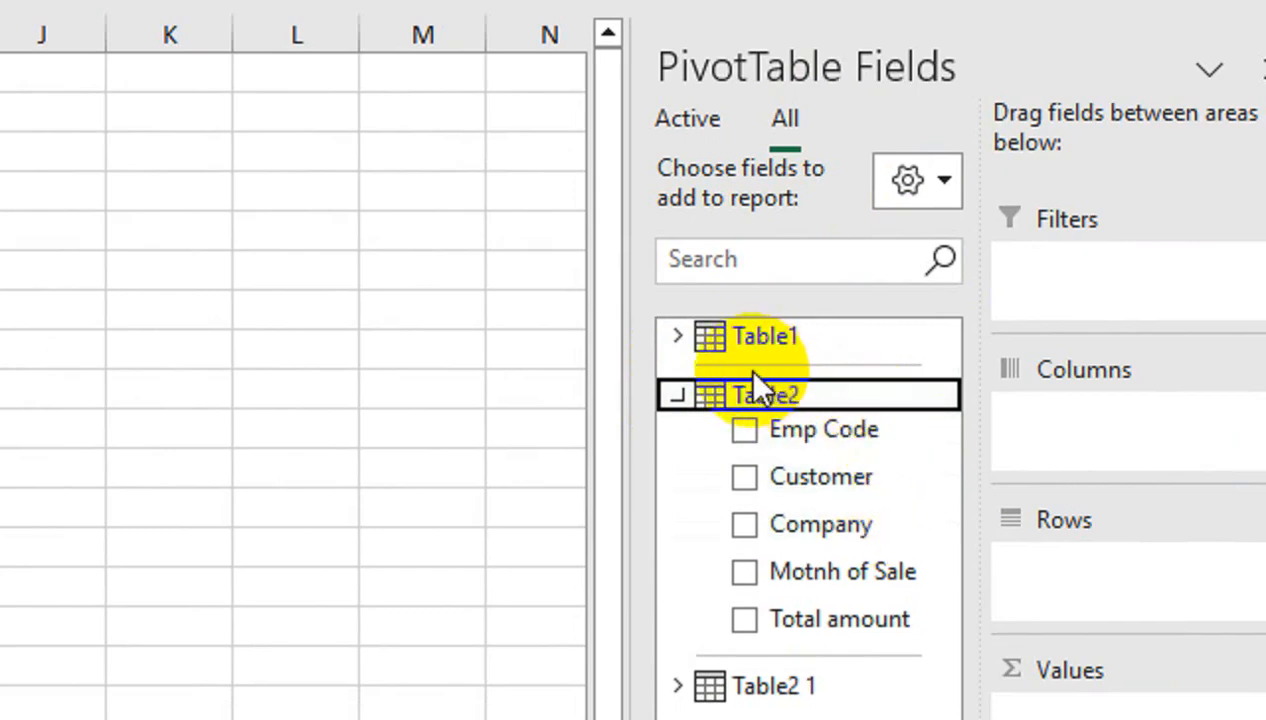
left_click(678, 337)
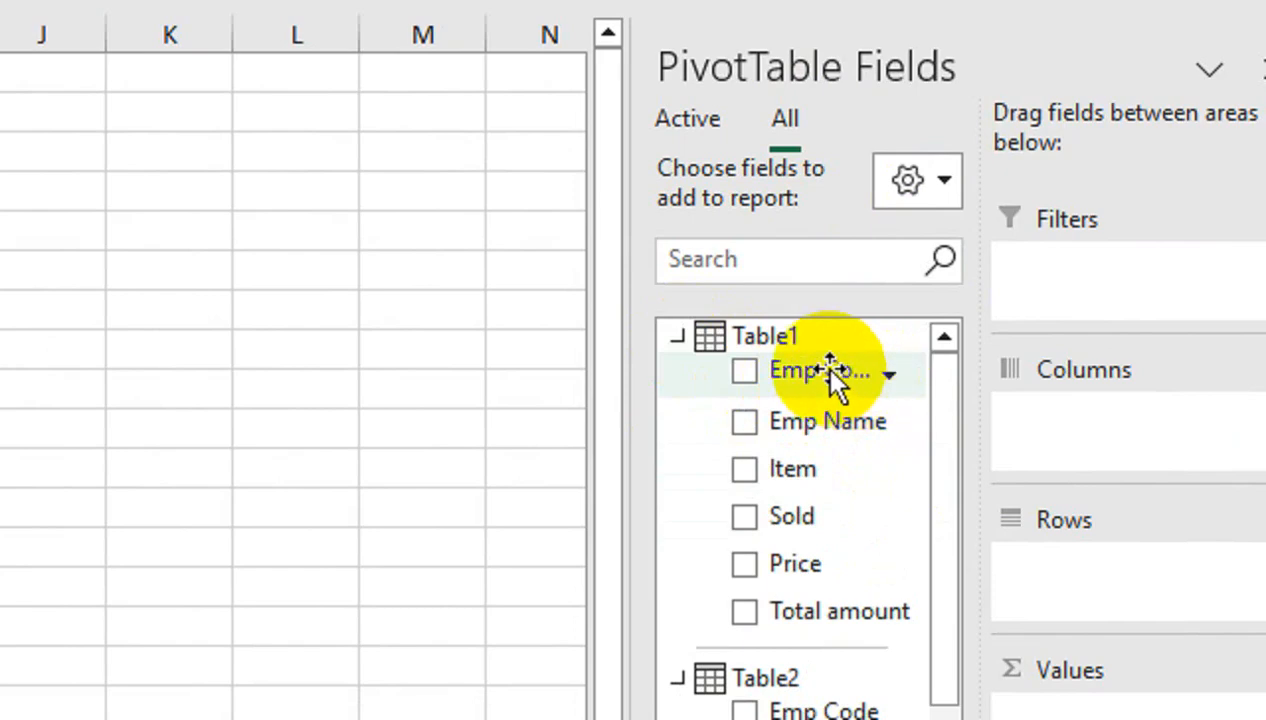
- Add the Emp Code field from Table1 to the PivotTable's Rows area
left_click_drag(821, 365, 1069, 595)
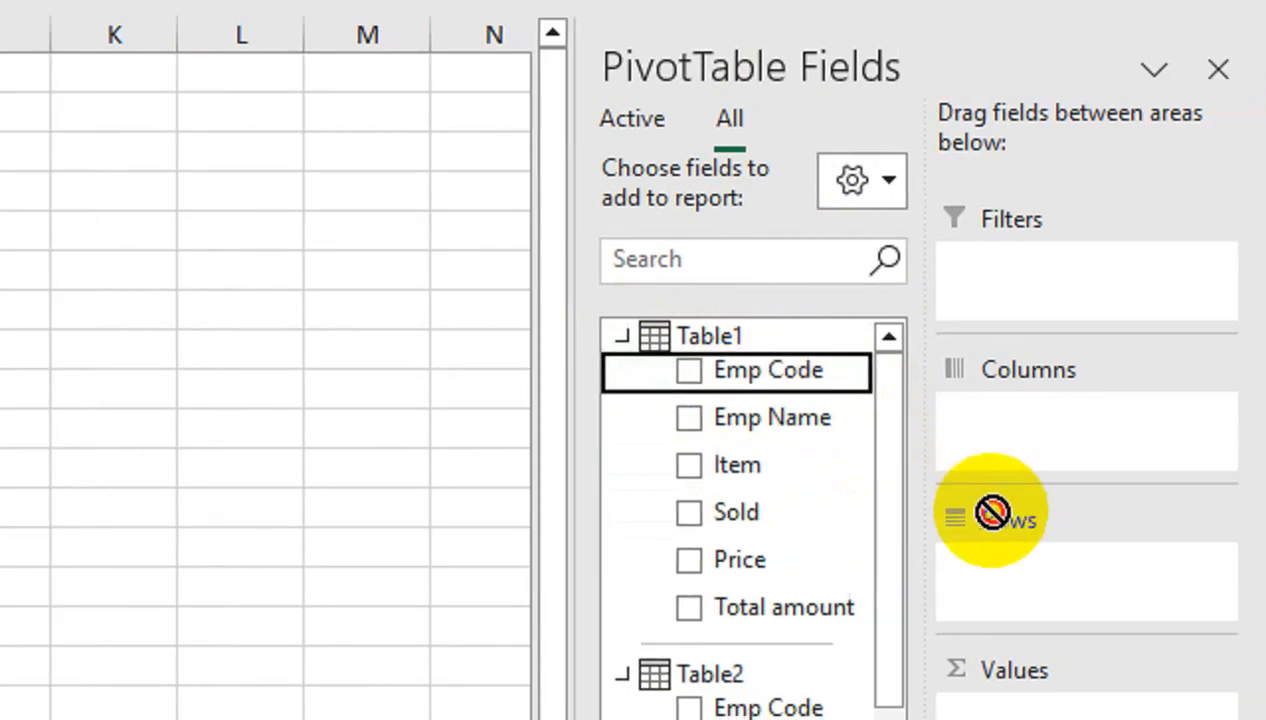
left_click_drag(1013, 548, 993, 527)
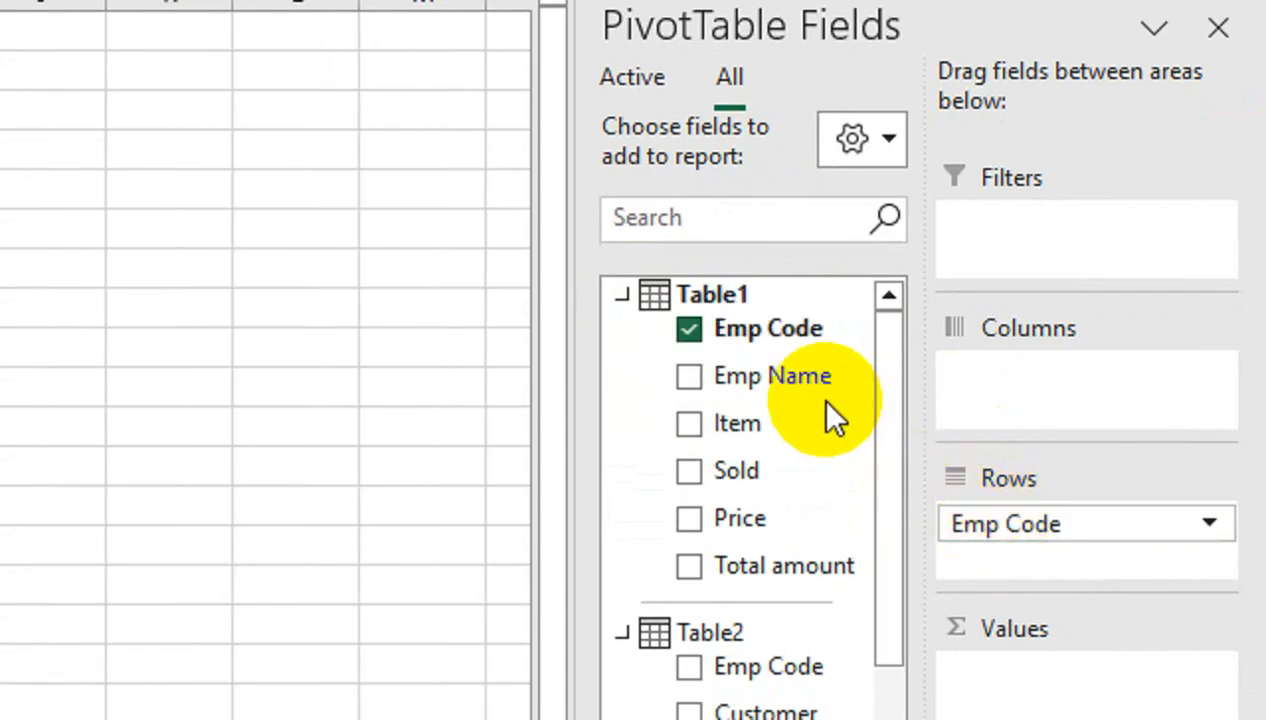
left_click_drag(889, 357, 908, 568)
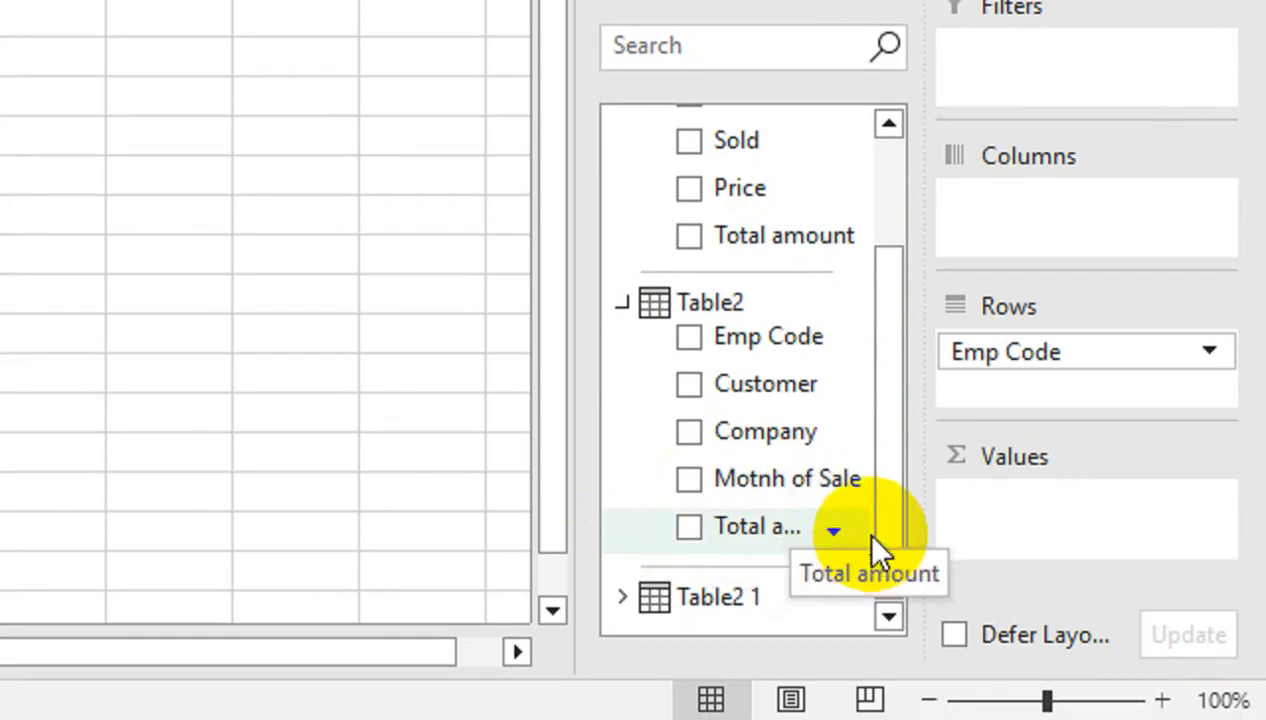
- Add the Motnh of Sale field from Table2 to the PivotTable's Values area
left_click_drag(770, 472, 1012, 492)
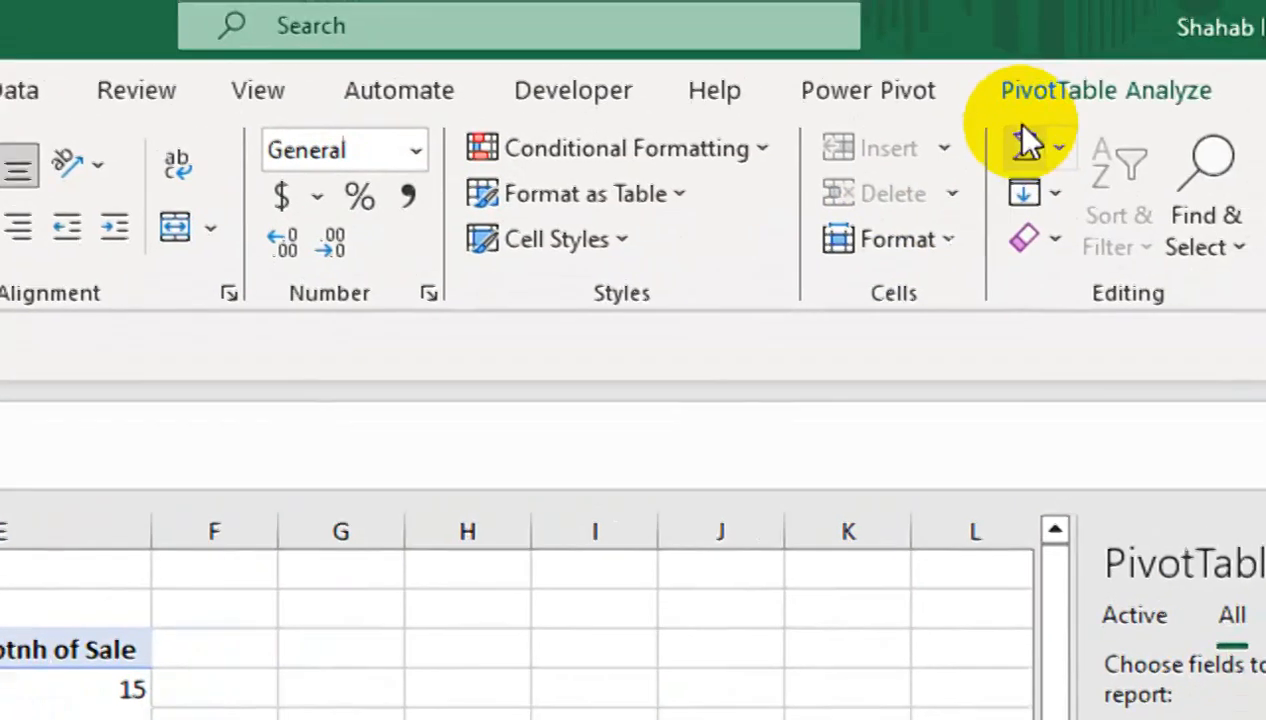
- Create a relationship with Emp Code in Table1 as the foreign column and Emp Code in Table2 as the primary column
left_click(1040, 95)
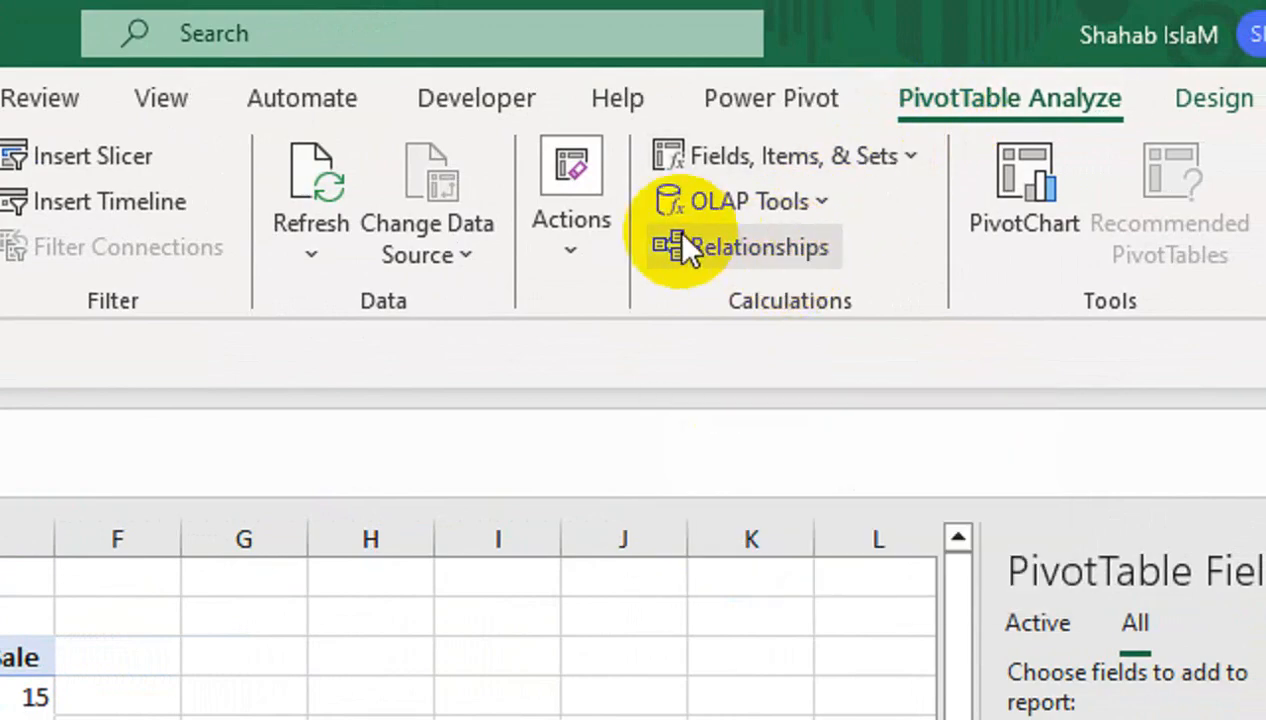
left_click(301, 112)
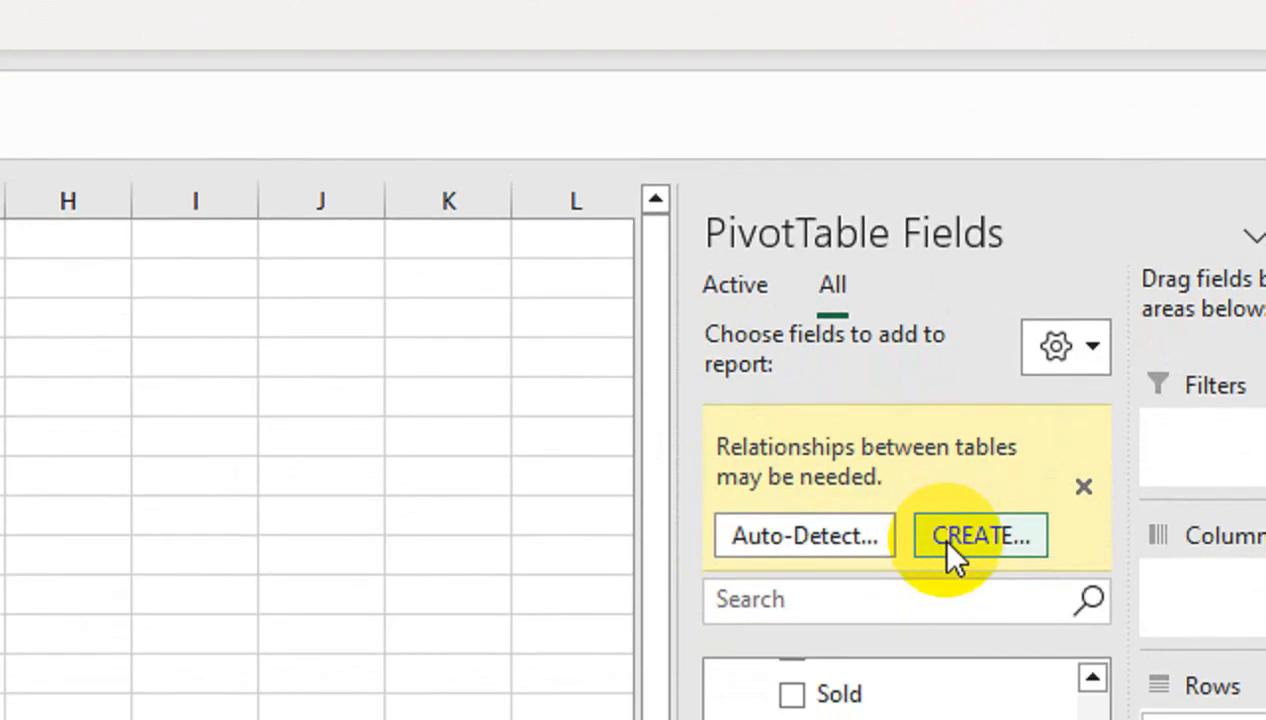
left_click(948, 541)
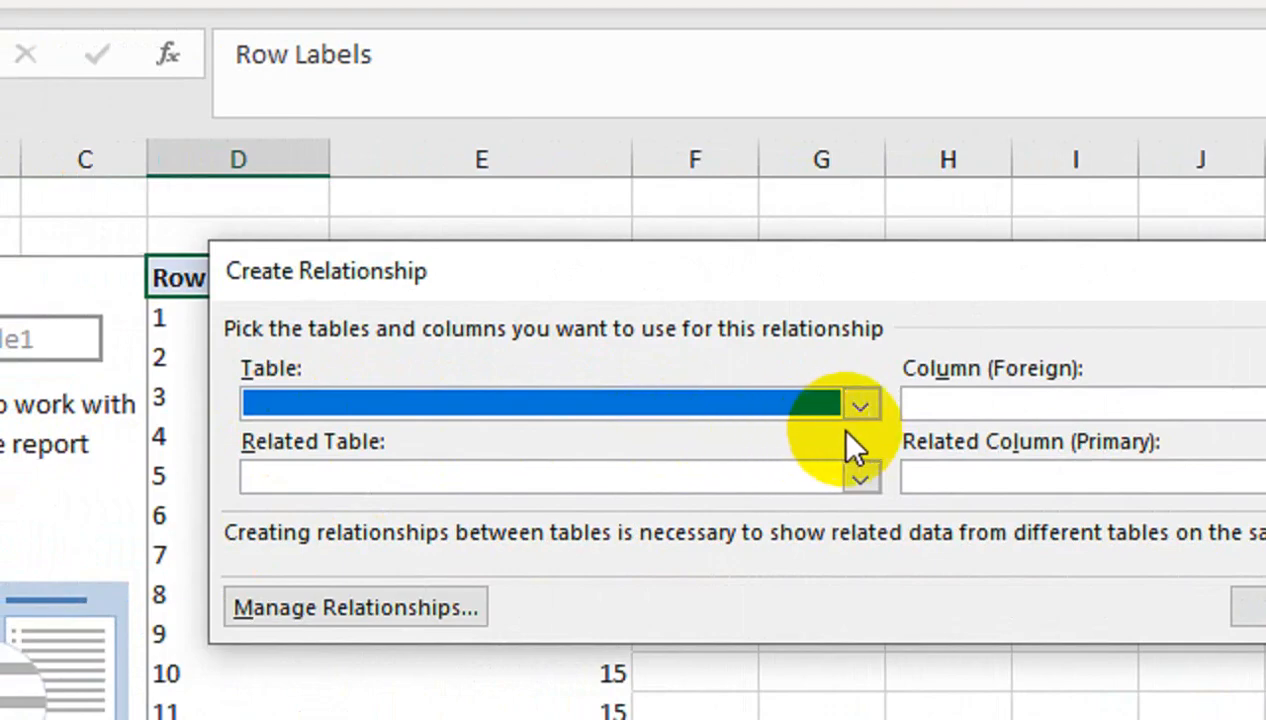
left_click(855, 405)
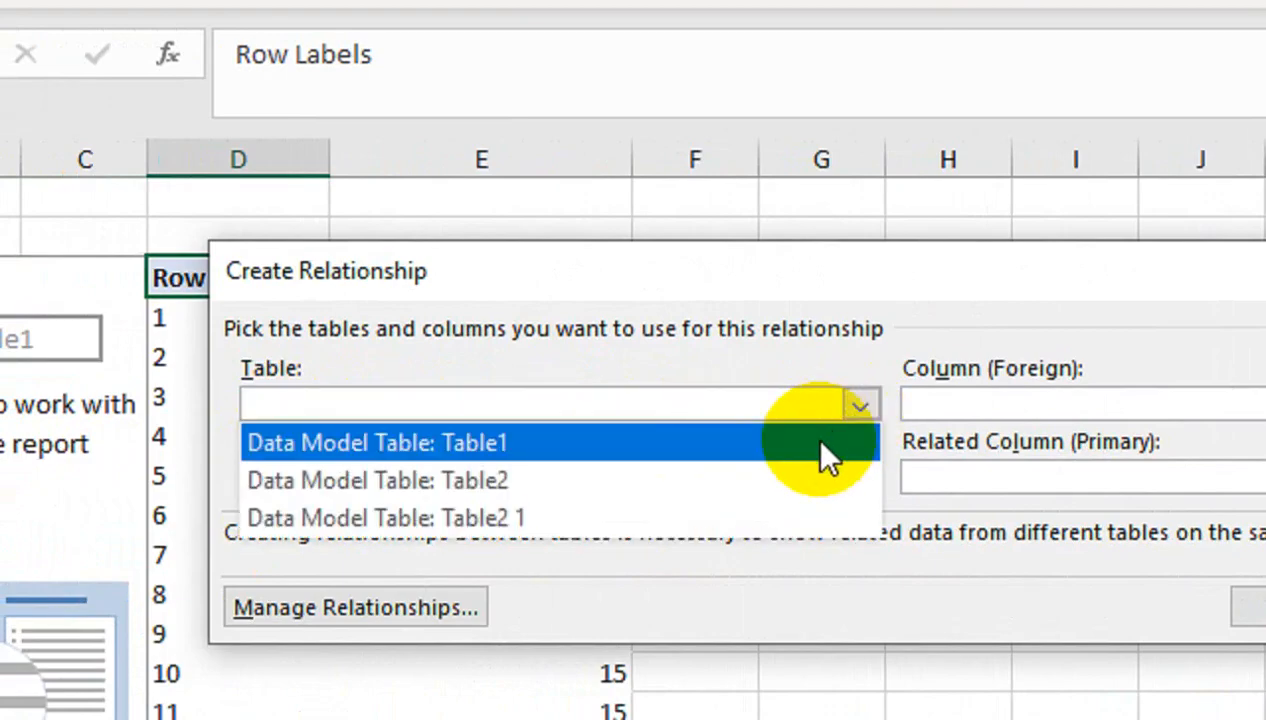
left_click(823, 455)
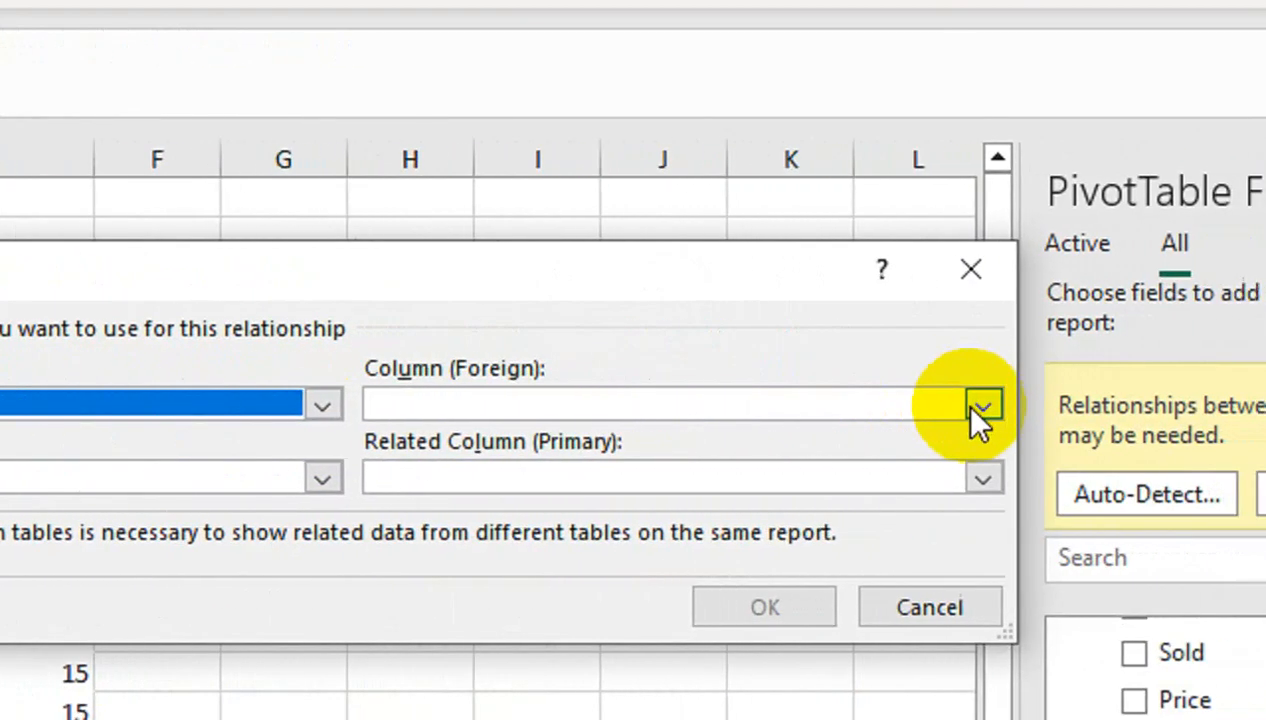
left_click(982, 406)
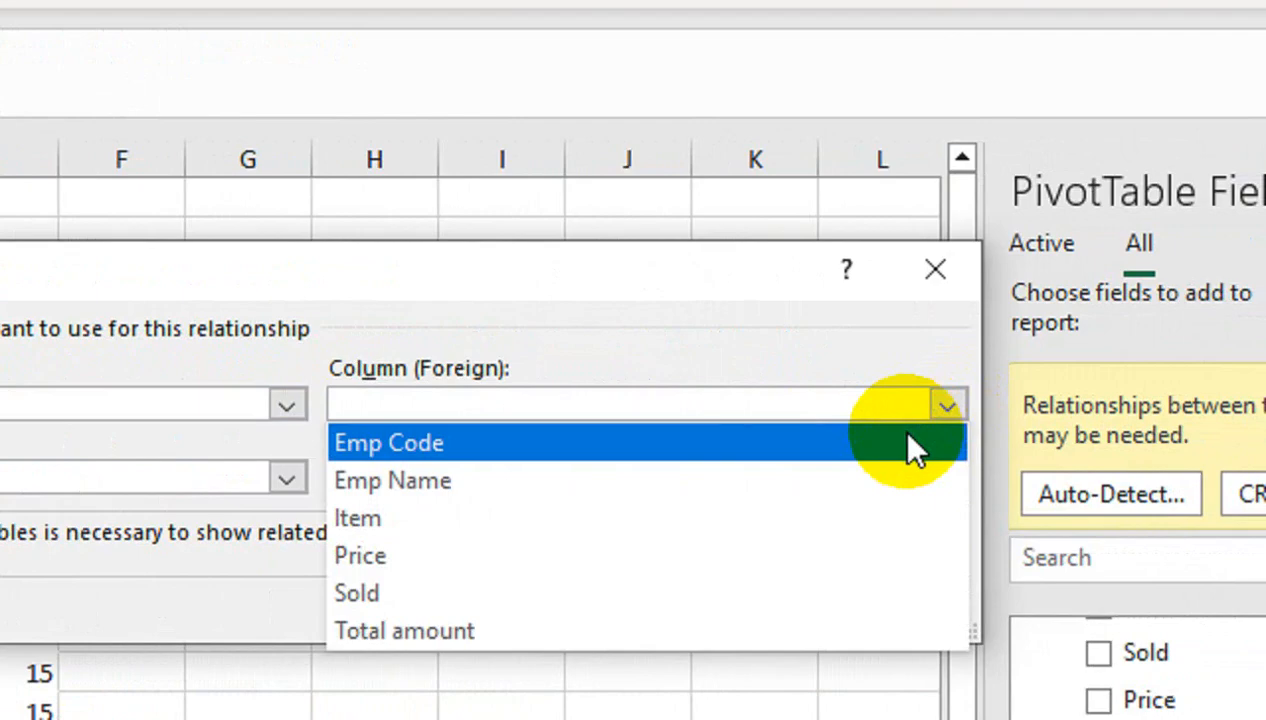
left_click(909, 440)
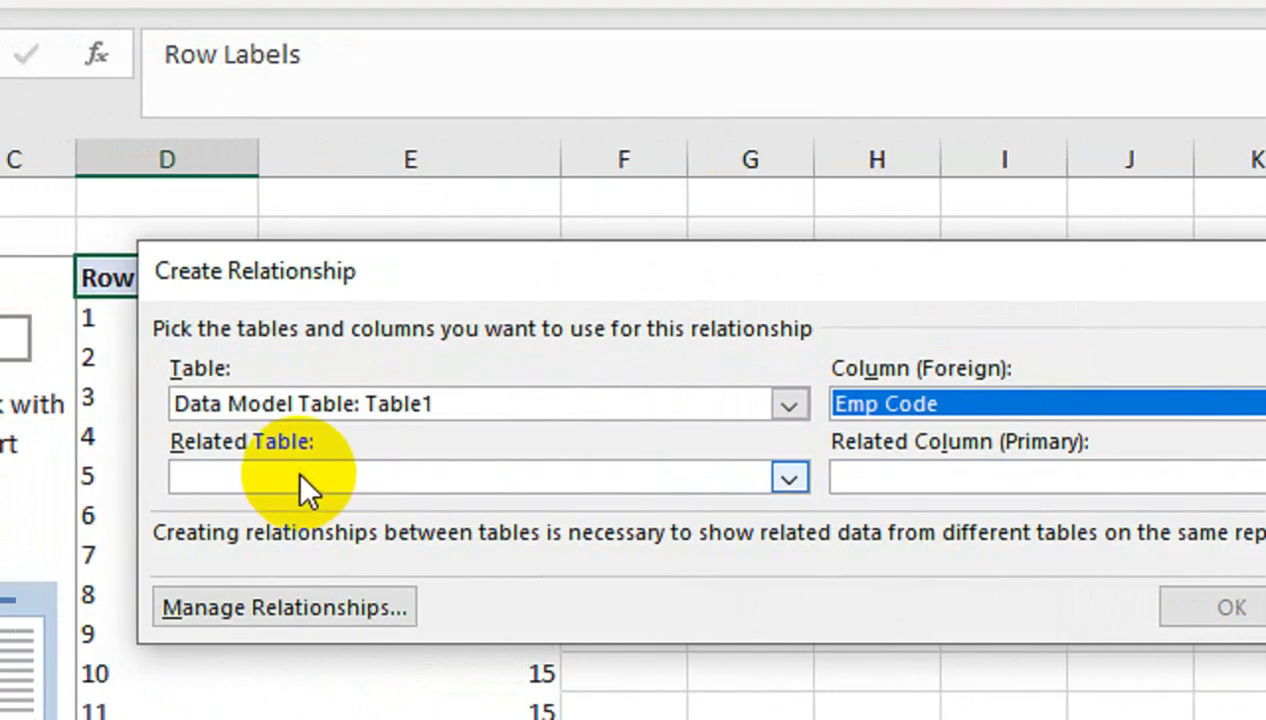
left_click(574, 478)
left_click_drag(568, 516, 570, 564)
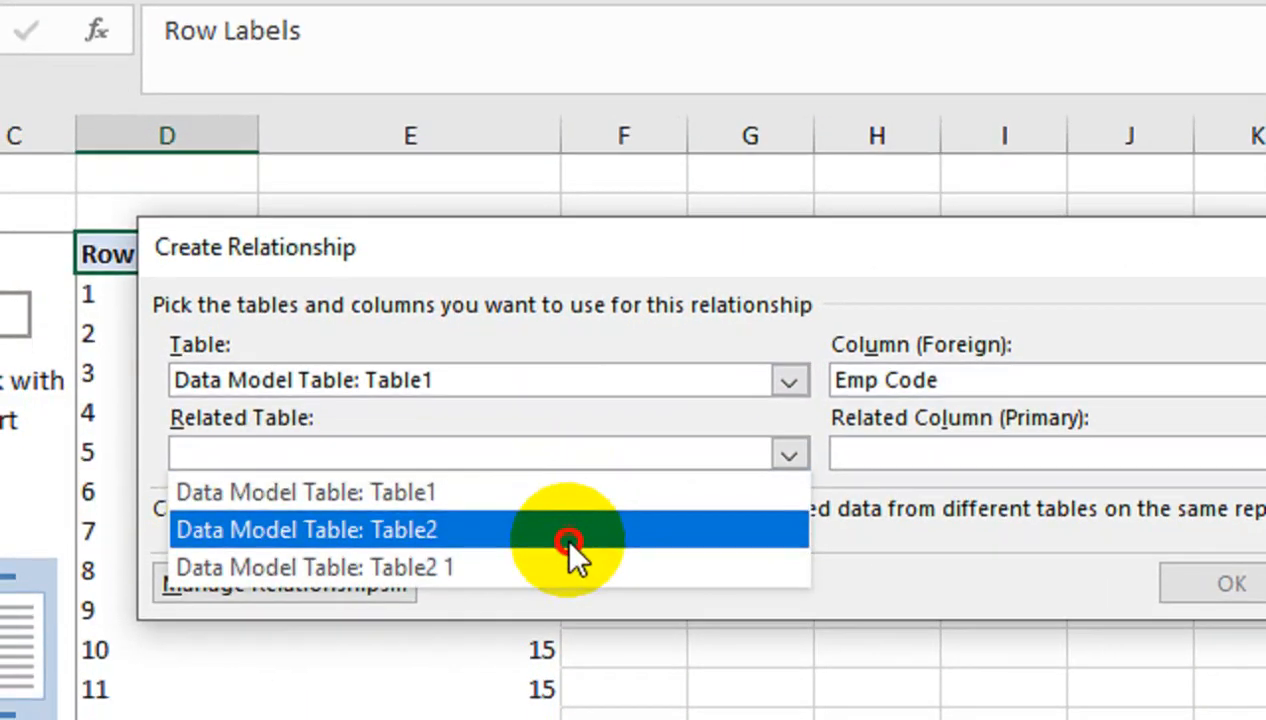
left_click(568, 540)
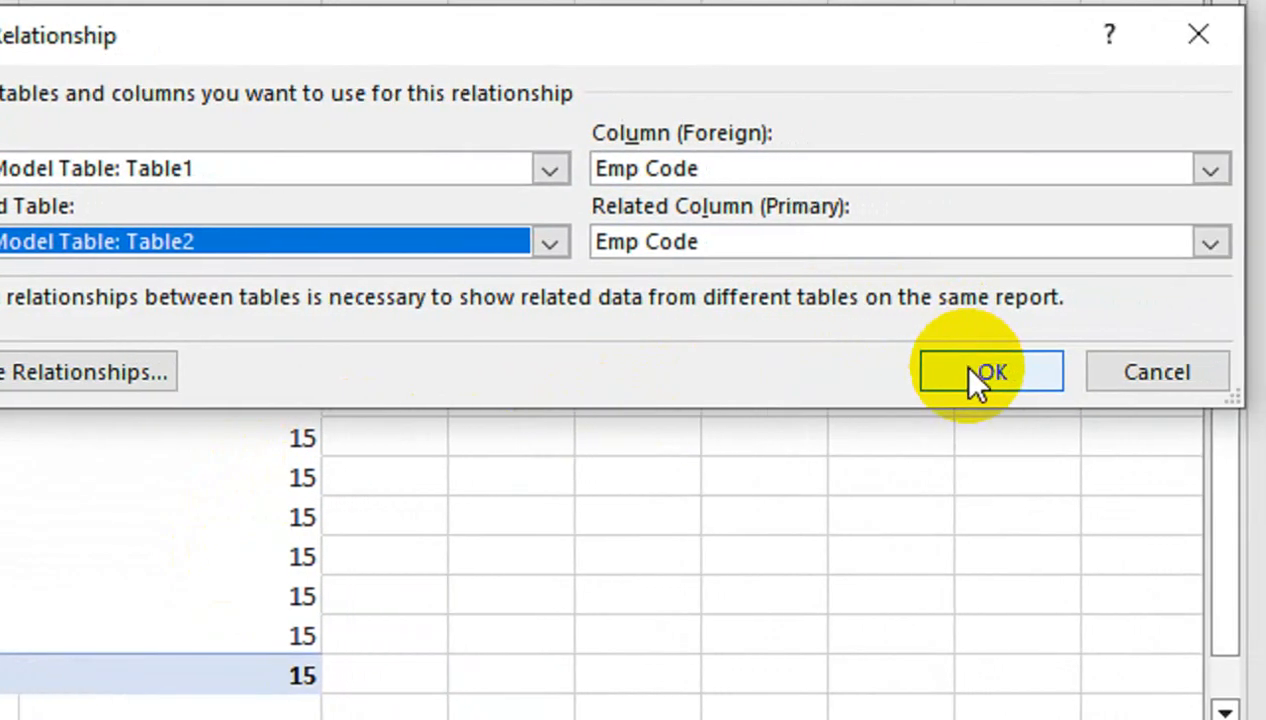
left_click(977, 370)
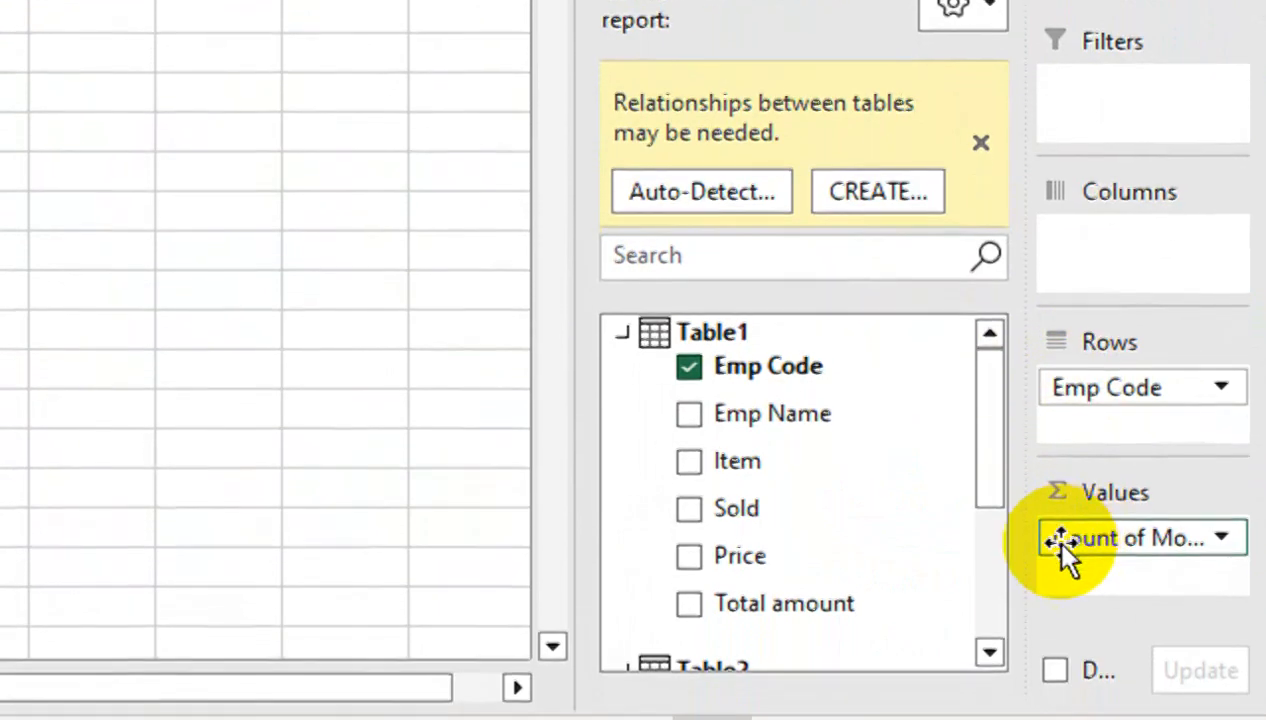
- Remove the Motnh of Sale count from the Values area and the Emp Code field from the Rows area
left_click_drag(1058, 540, 1033, 548)
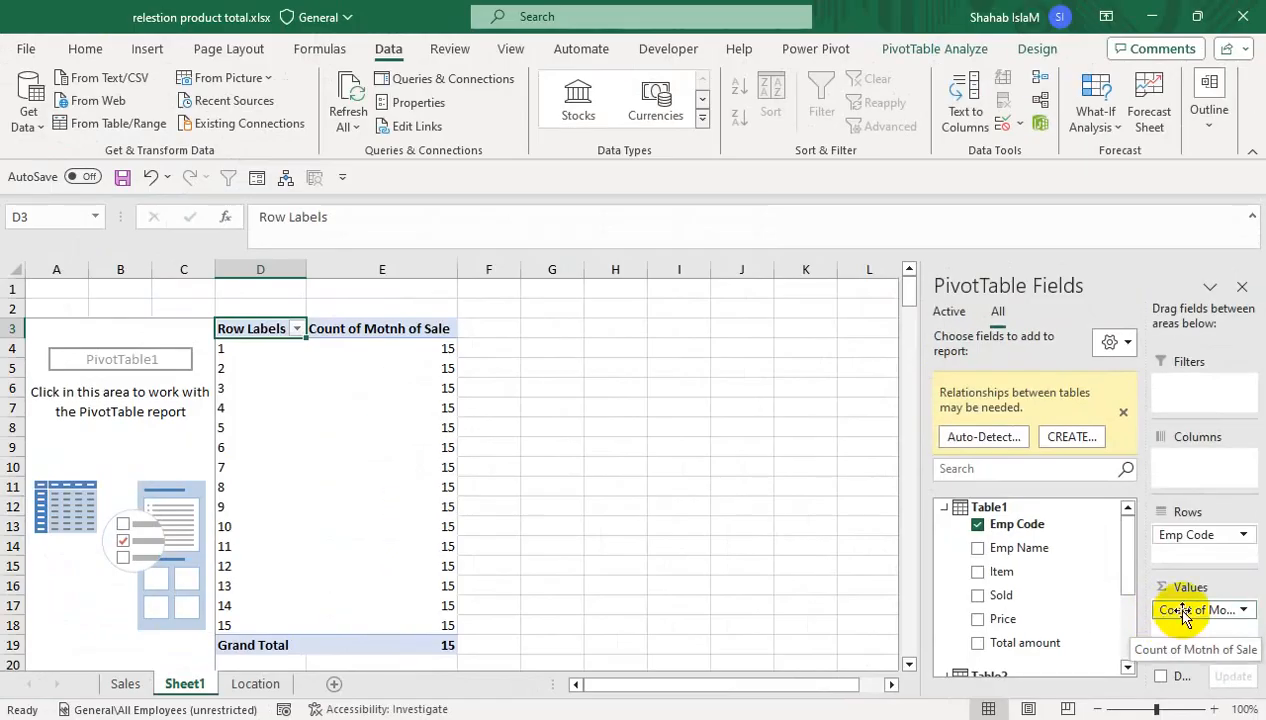
left_click_drag(845, 537, 847, 540)
left_click_drag(1160, 537, 739, 478)
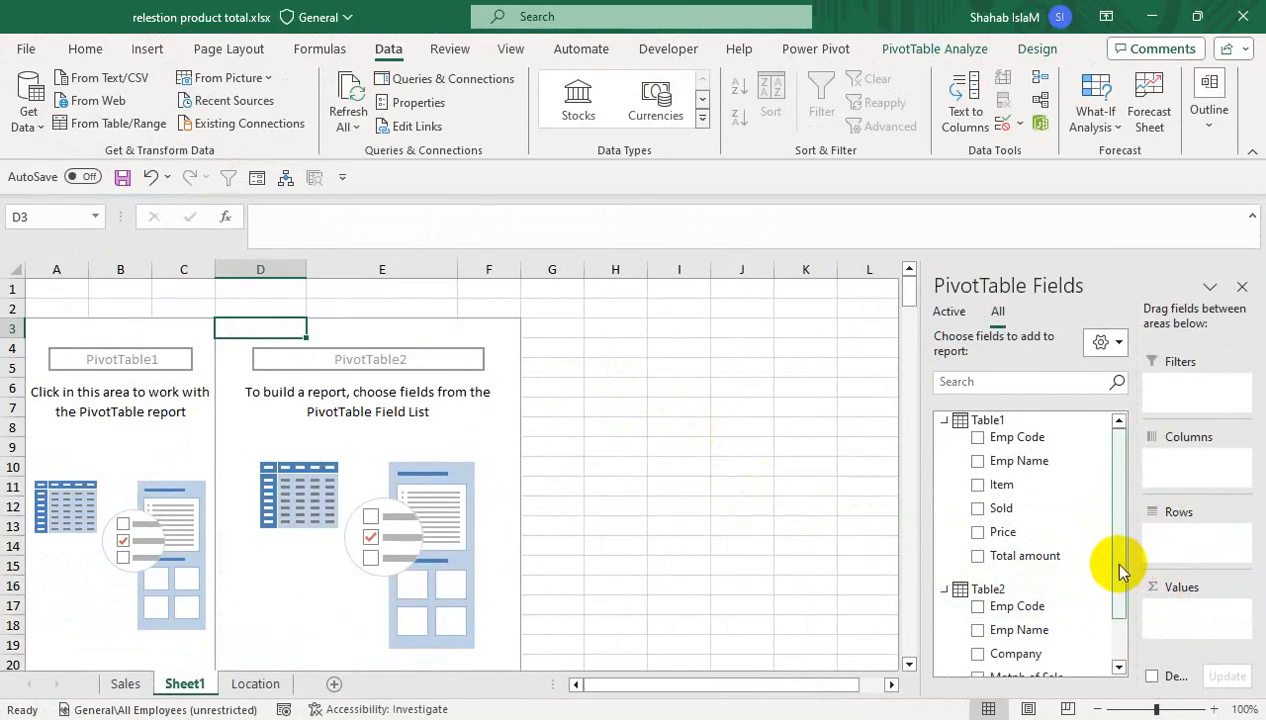
- Review the source tables on the Location and Sales sheets and return to Sheet1
left_click(256, 684)
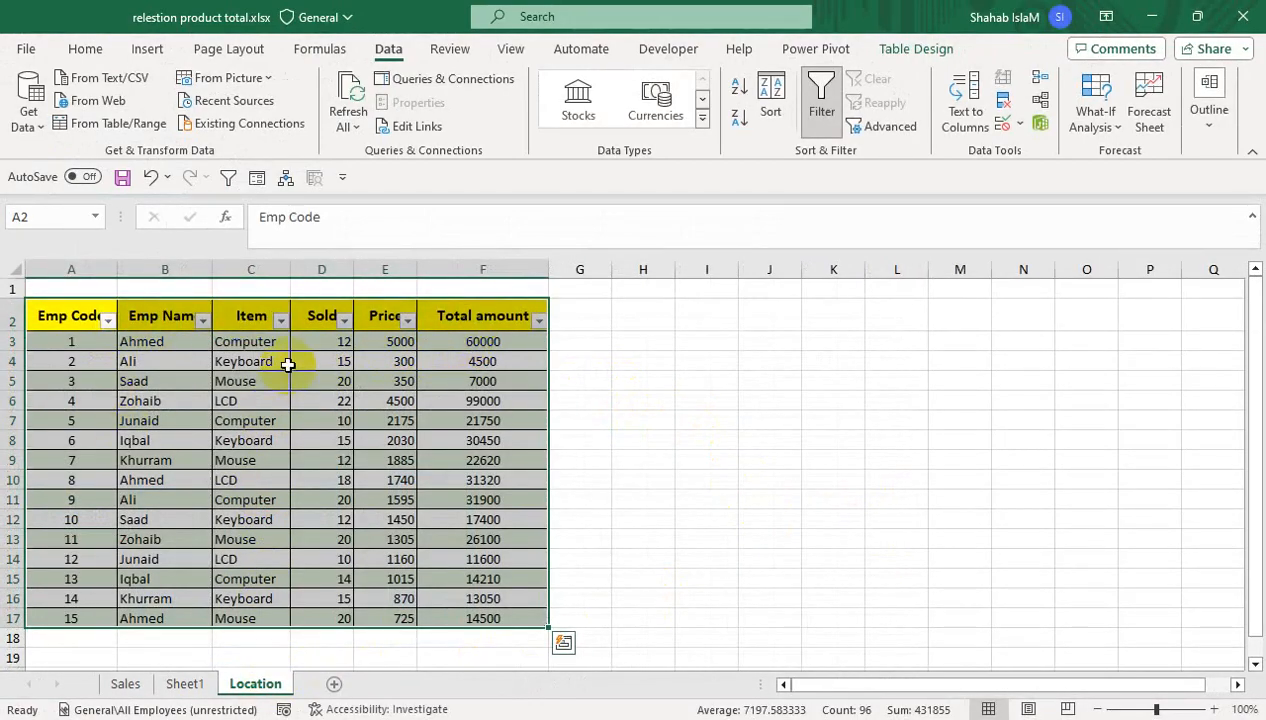
left_click(246, 358)
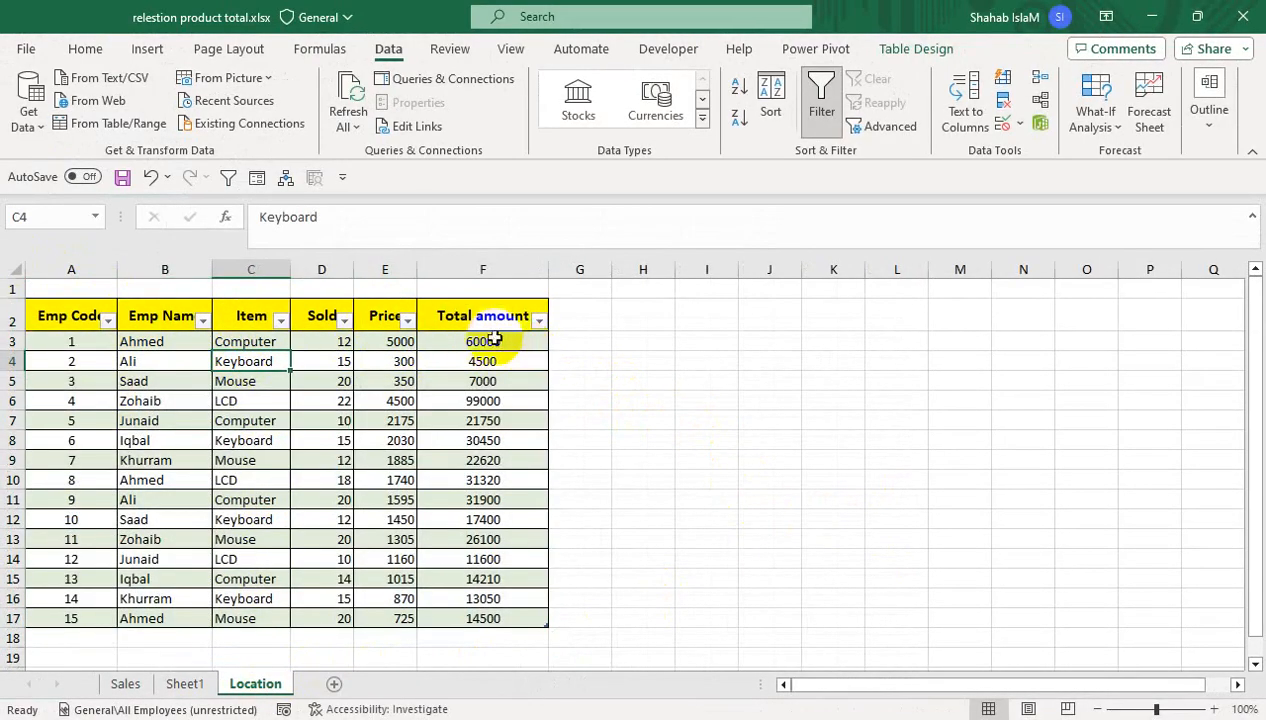
left_click(133, 689)
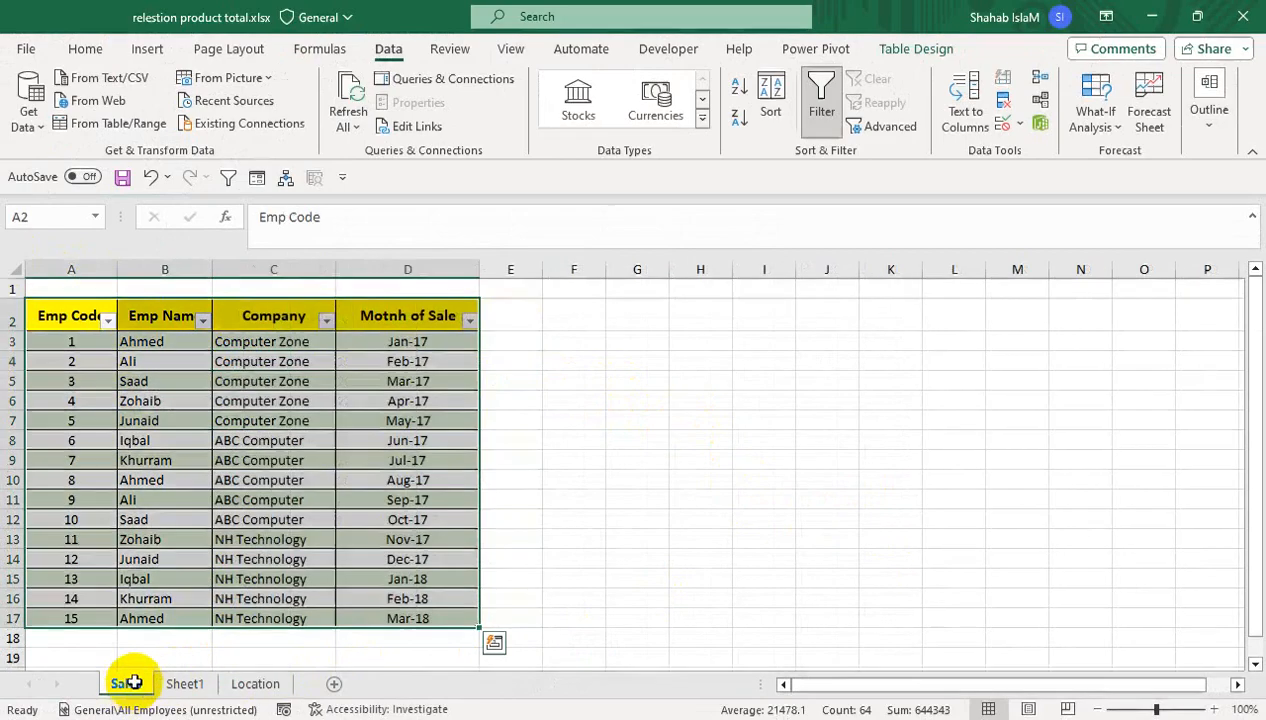
left_click(435, 344)
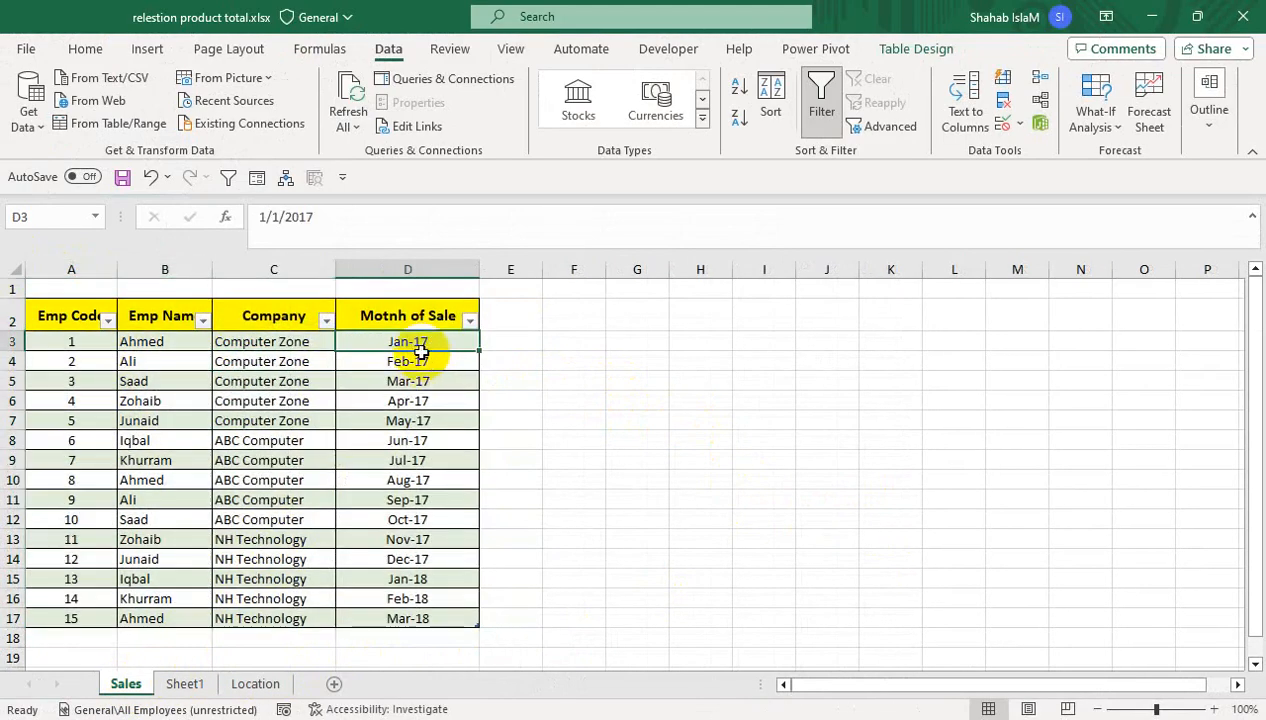
left_click(255, 685)
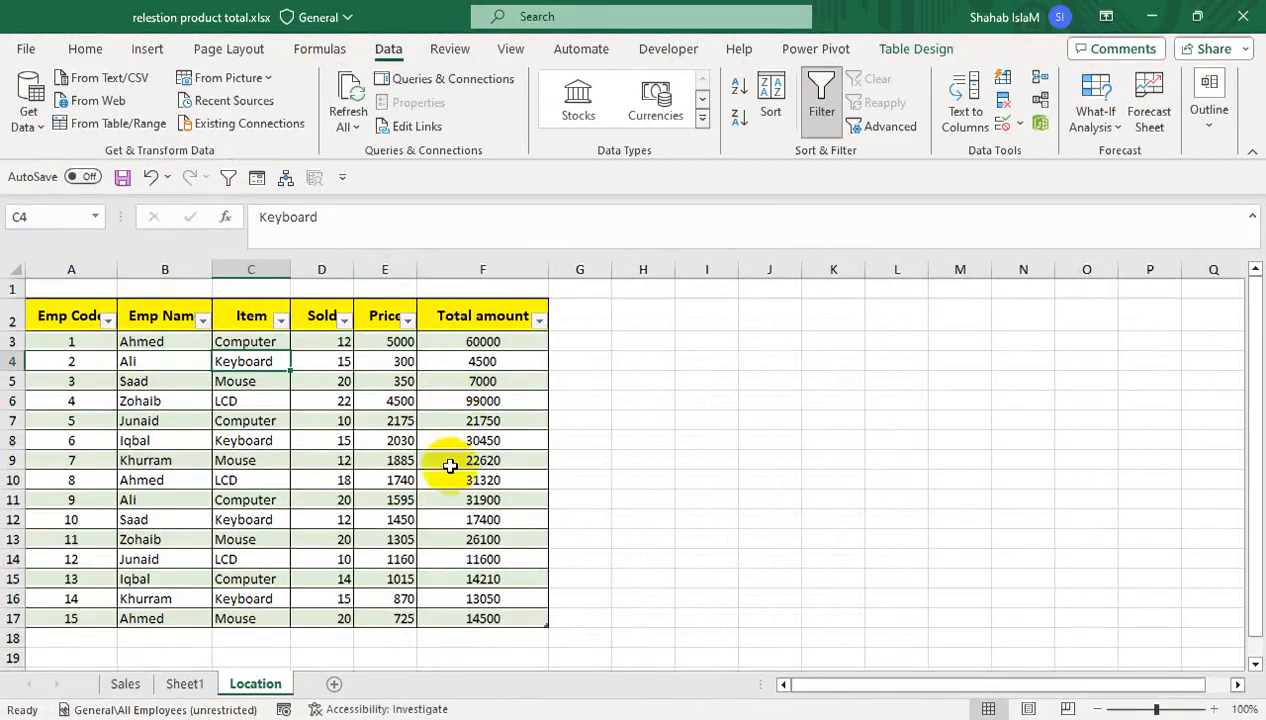
left_click(184, 684)
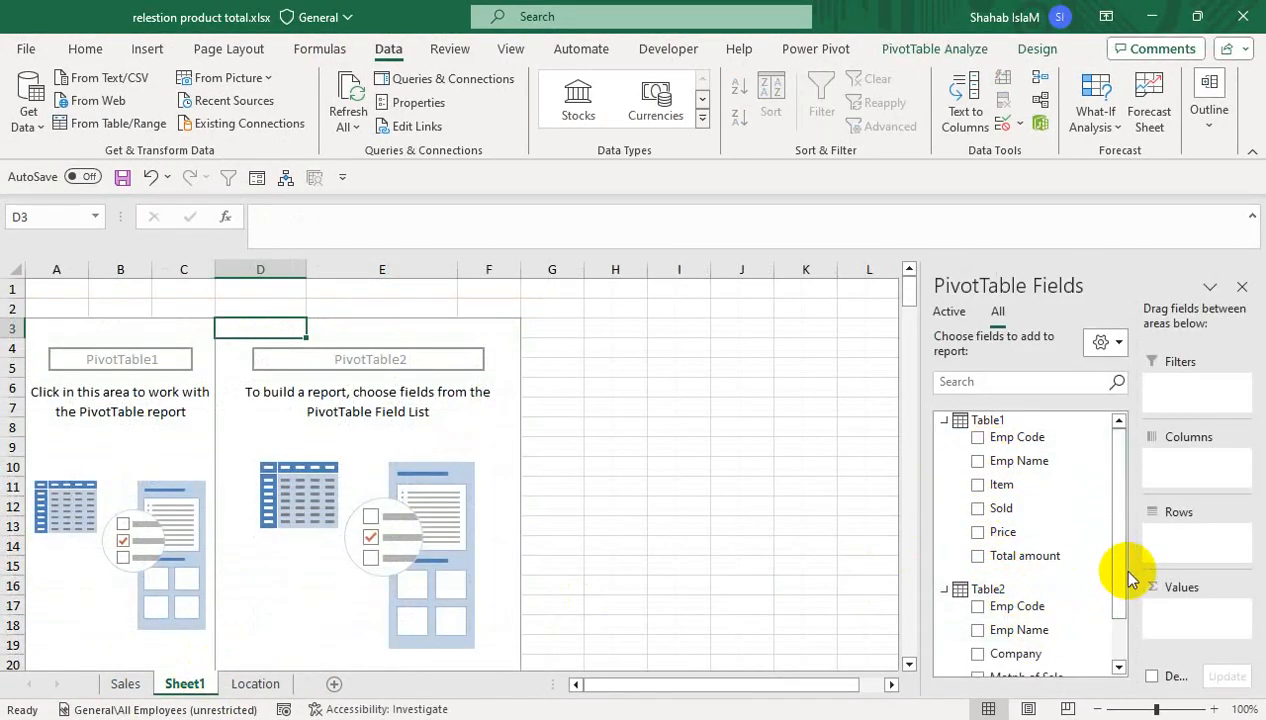
- Add the Motnh of Sale field from Table2 to the Rows area and ungroup its dates
left_click_drag(1116, 590, 1116, 638)
left_click_drag(1027, 622, 1193, 548)
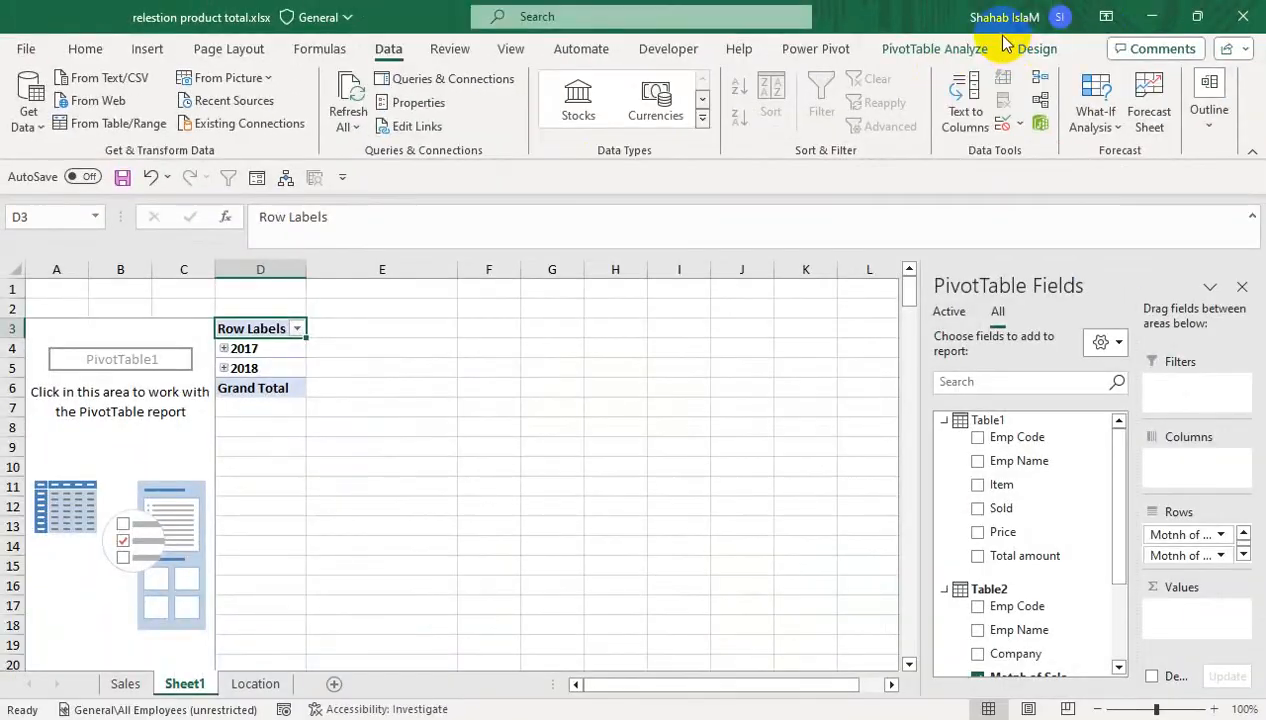
left_click(960, 48)
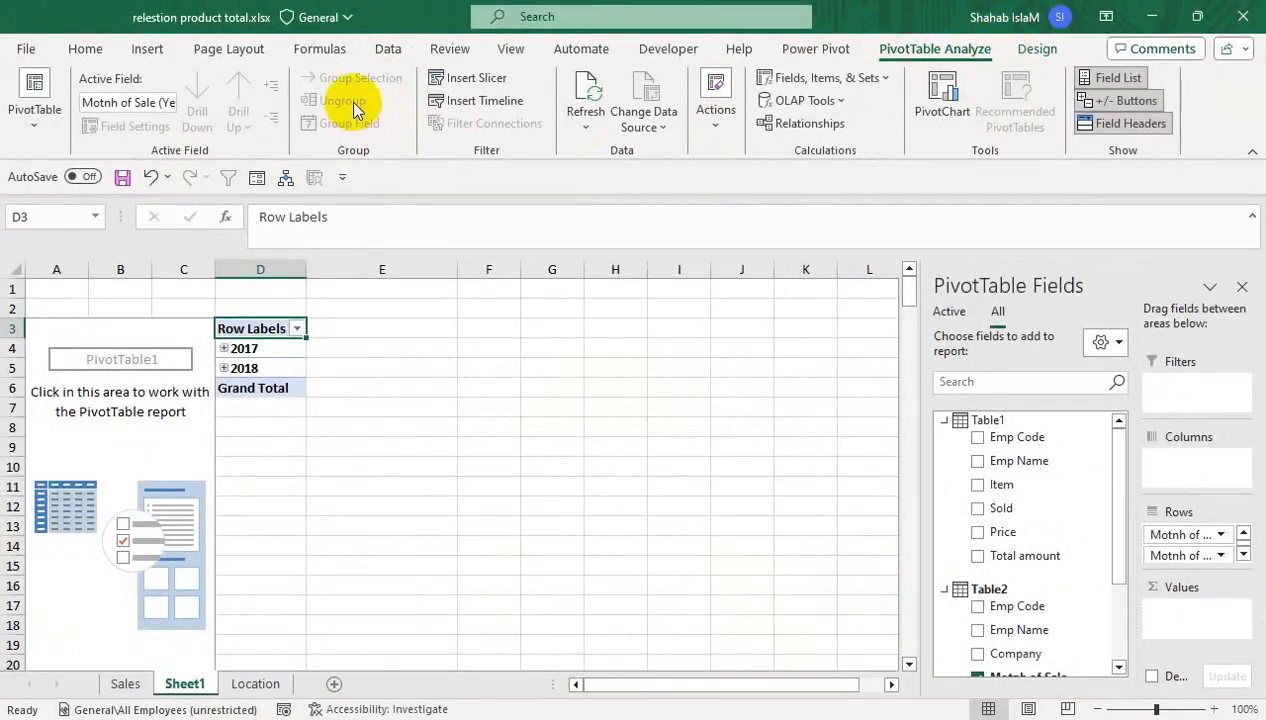
left_click(260, 350)
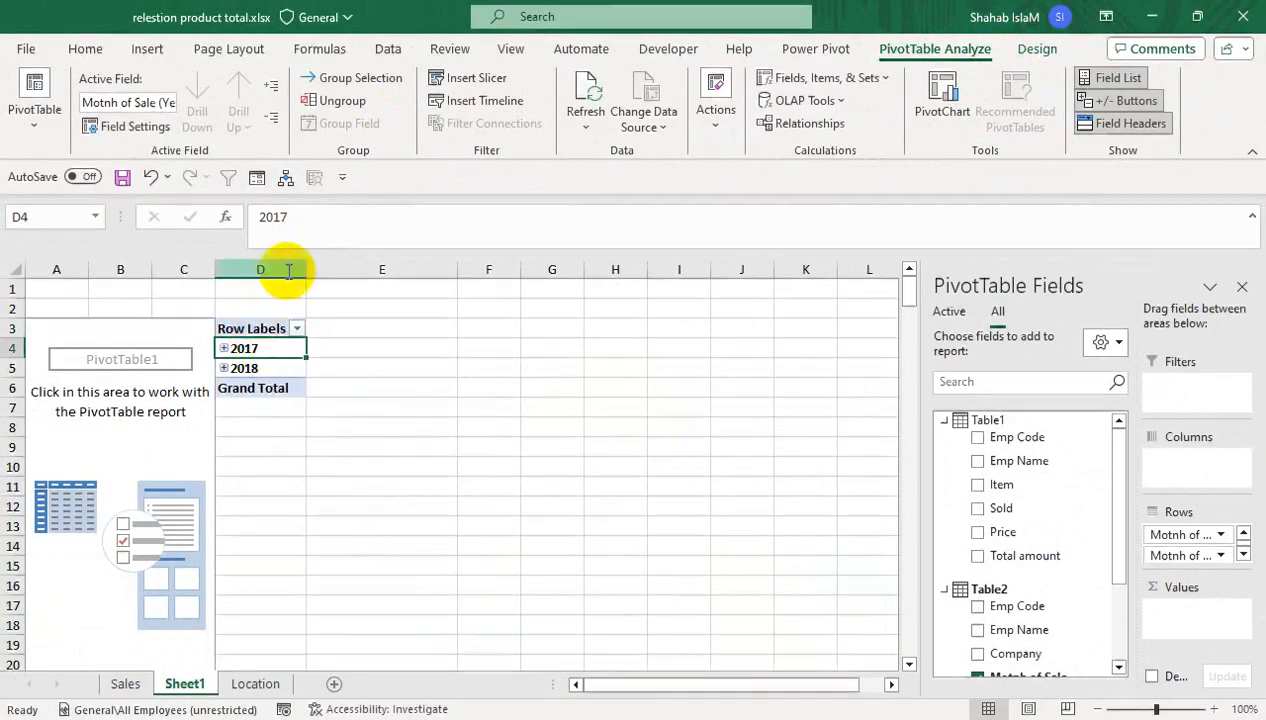
left_click(358, 112)
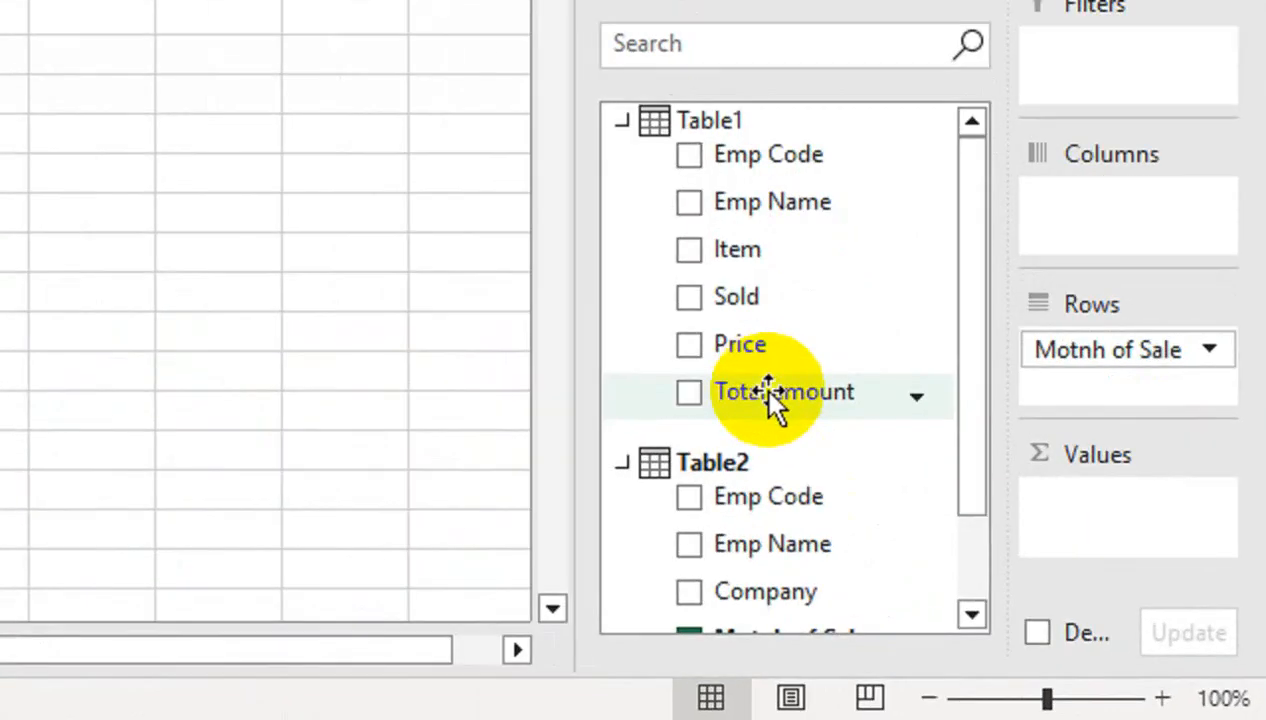
- Add Table1's Total amount field to the Values area and its Item field to the Columns area
left_click_drag(741, 389, 1172, 528)
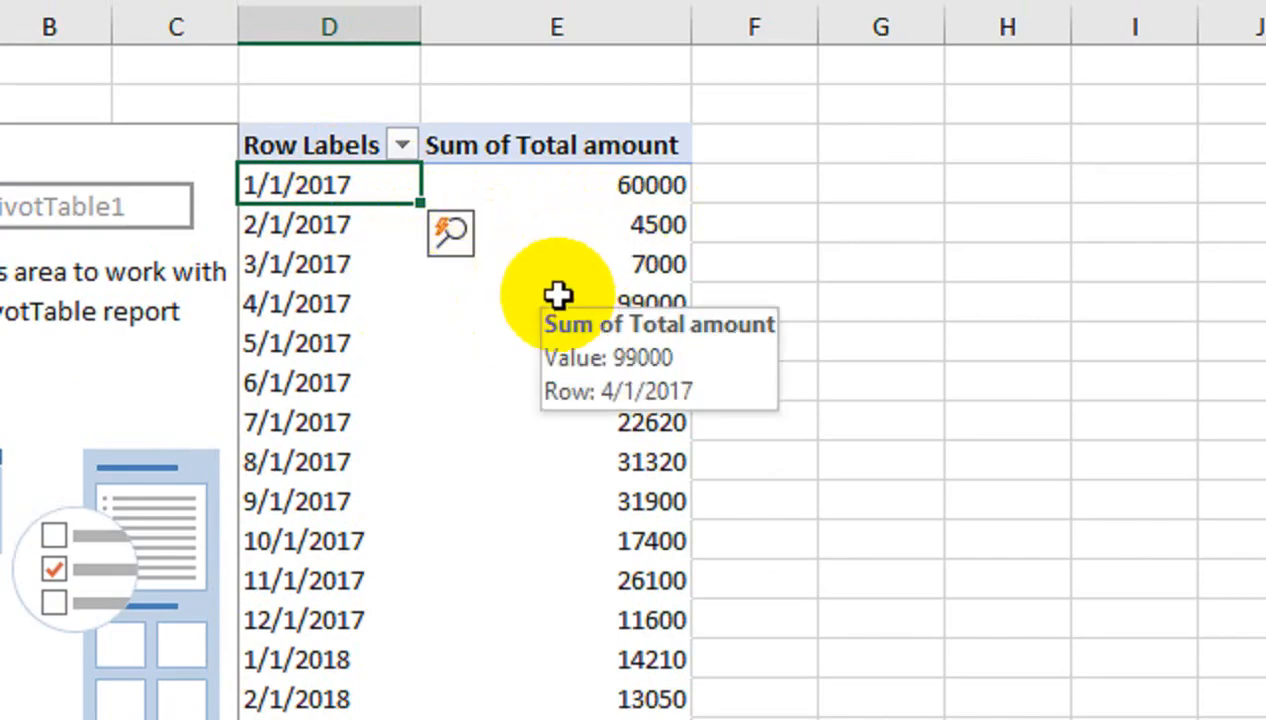
mouse_move(573, 303)
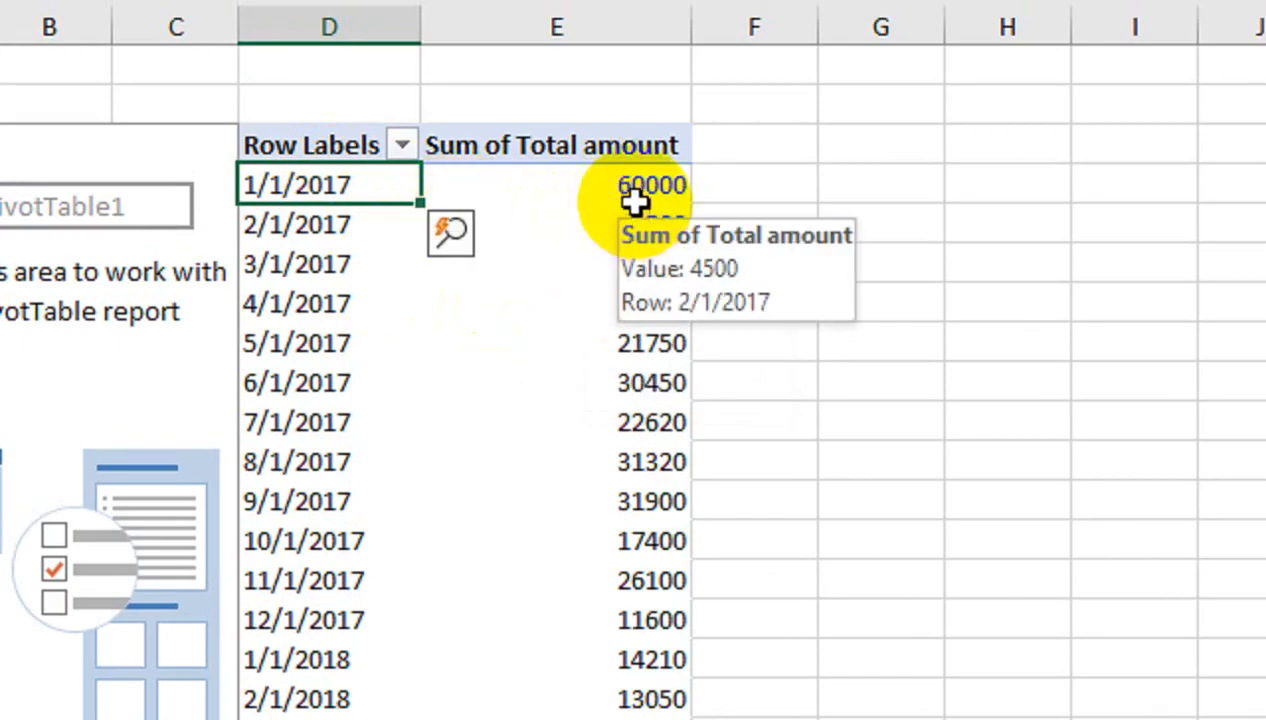
mouse_move(652, 220)
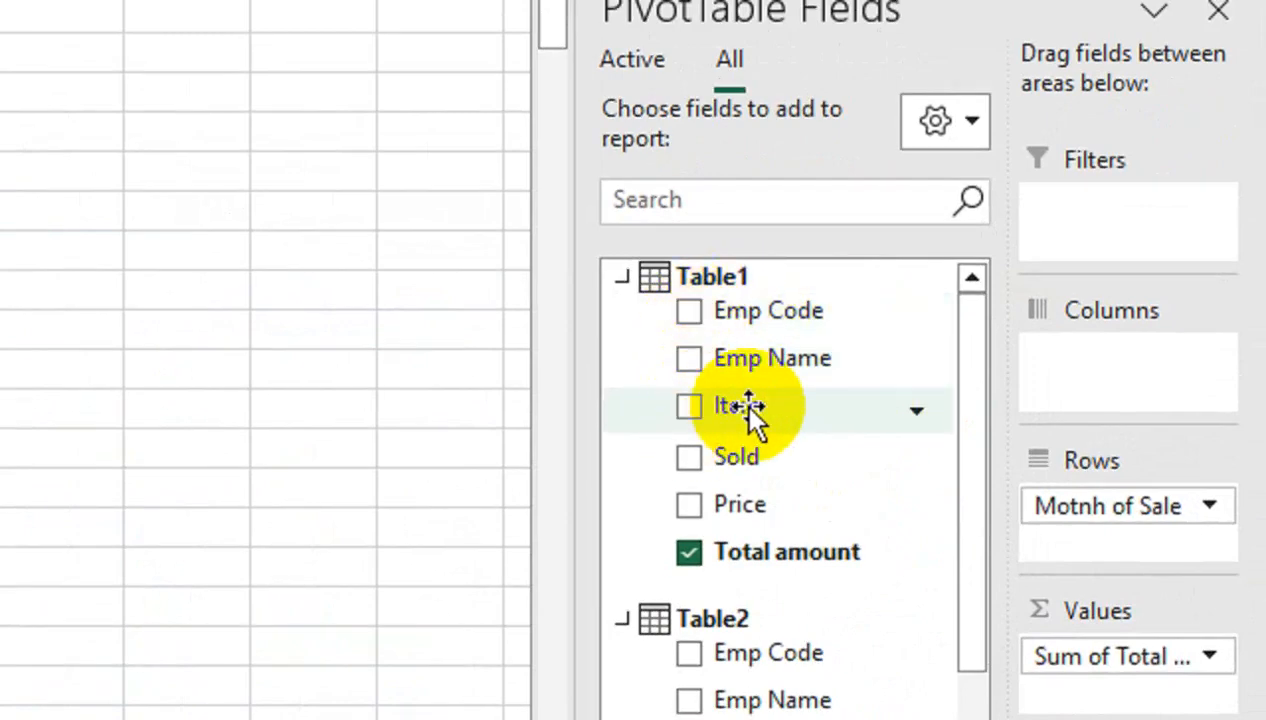
left_click_drag(741, 403, 1110, 365)
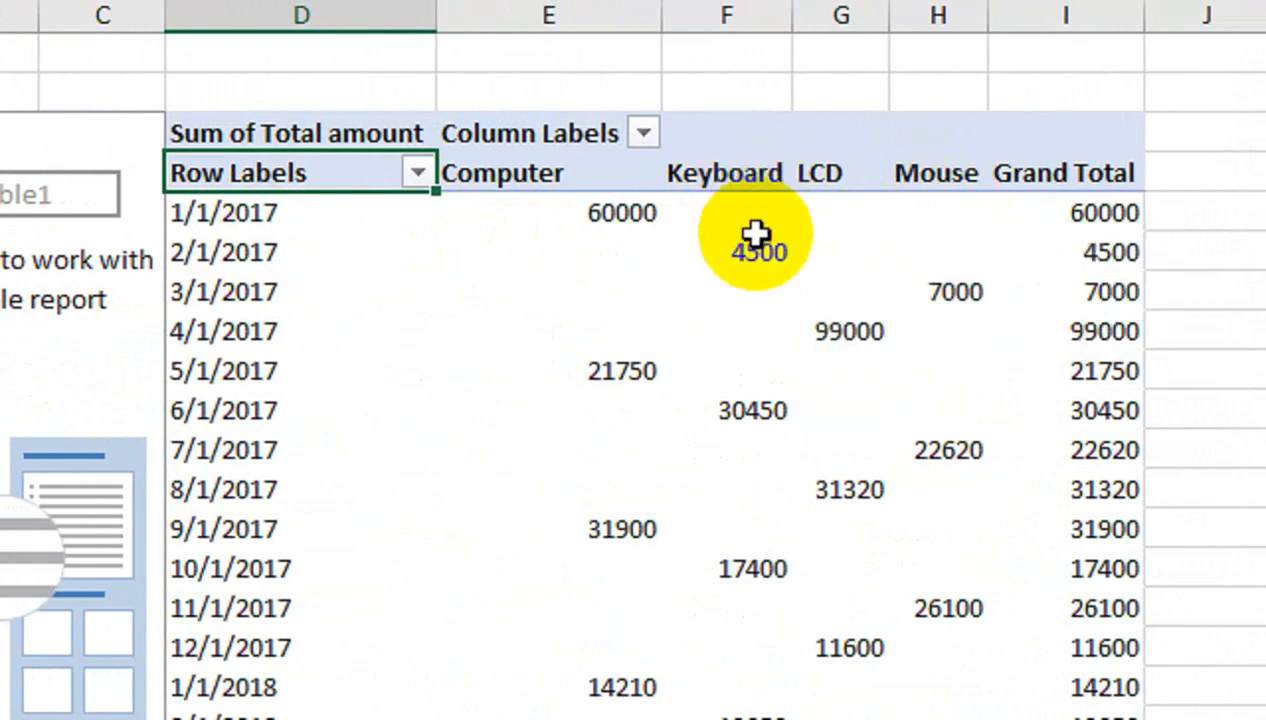
mouse_move(762, 268)
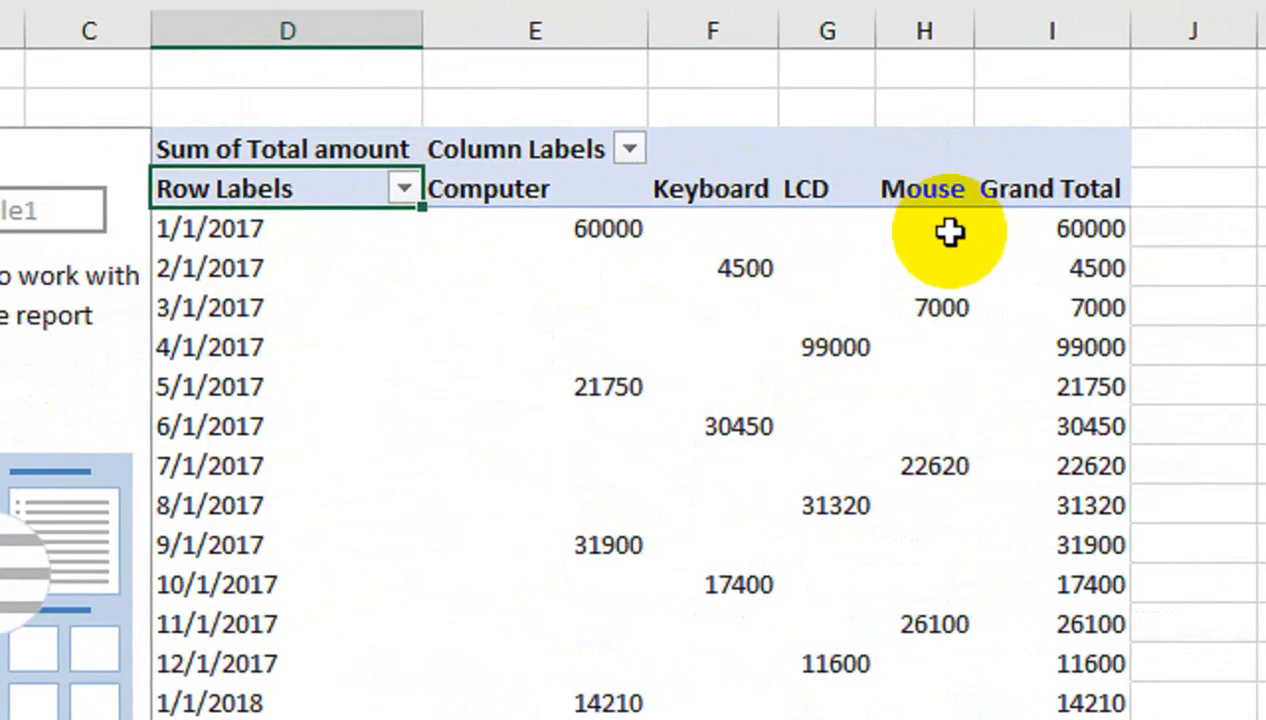
mouse_move(949, 252)
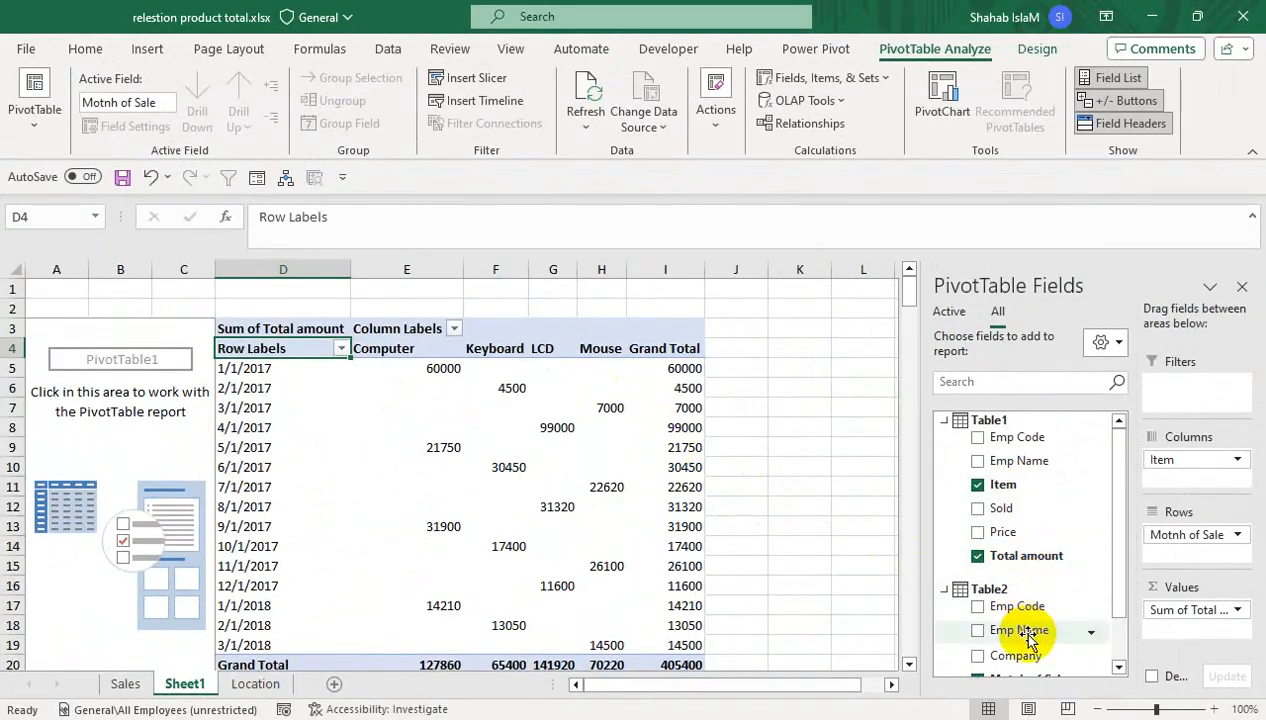
- Try Table2's Company field below Motnh of Sale in the Rows area, and remove it again
left_click_drag(1029, 655, 1190, 566)
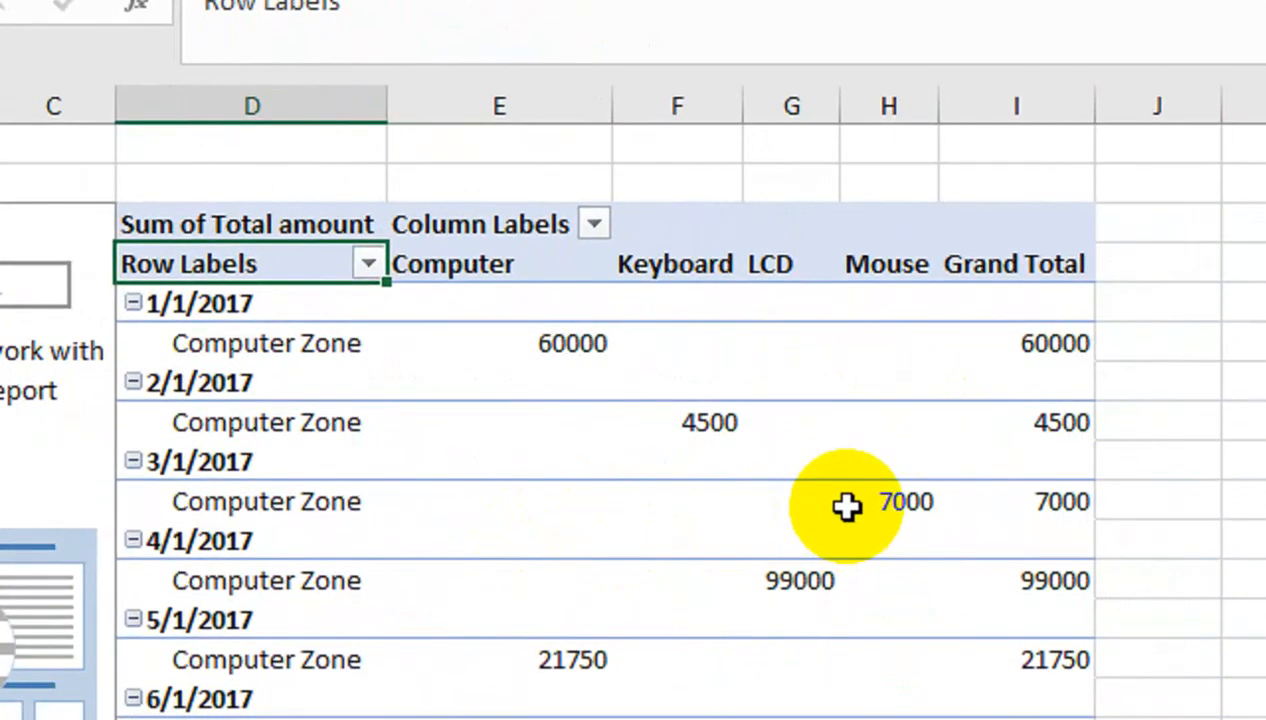
mouse_move(847, 506)
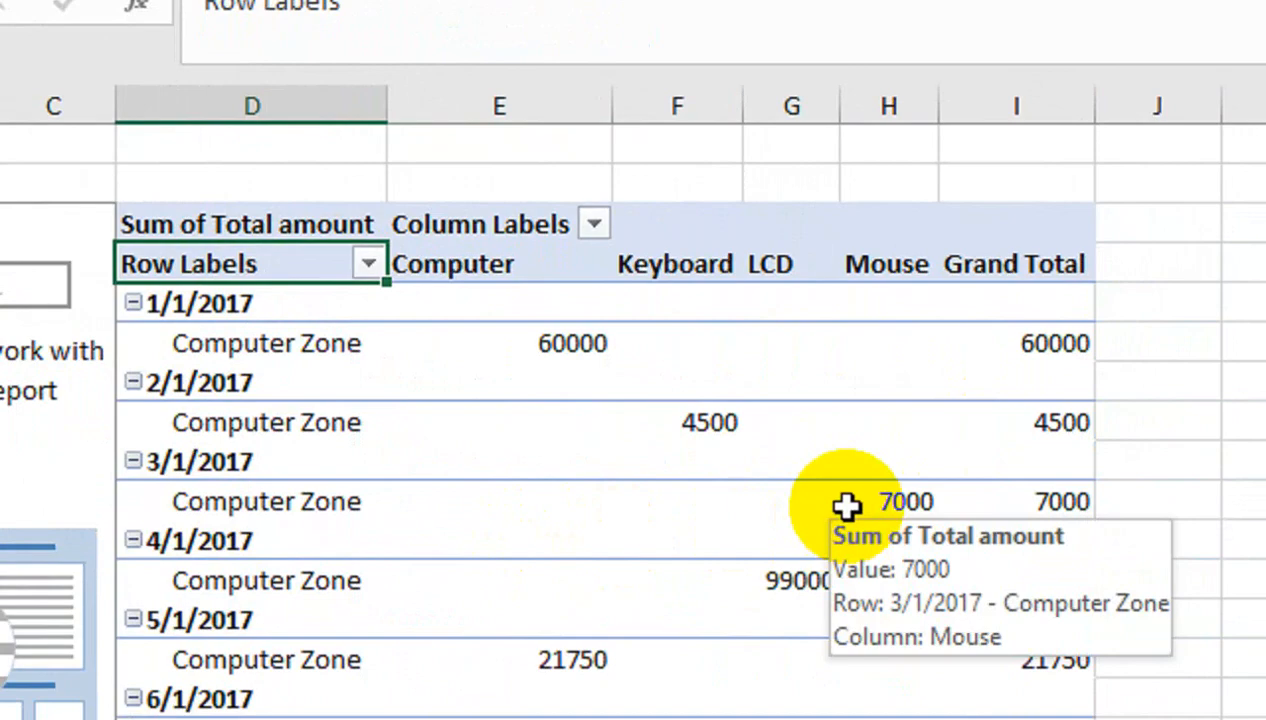
mouse_move(876, 401)
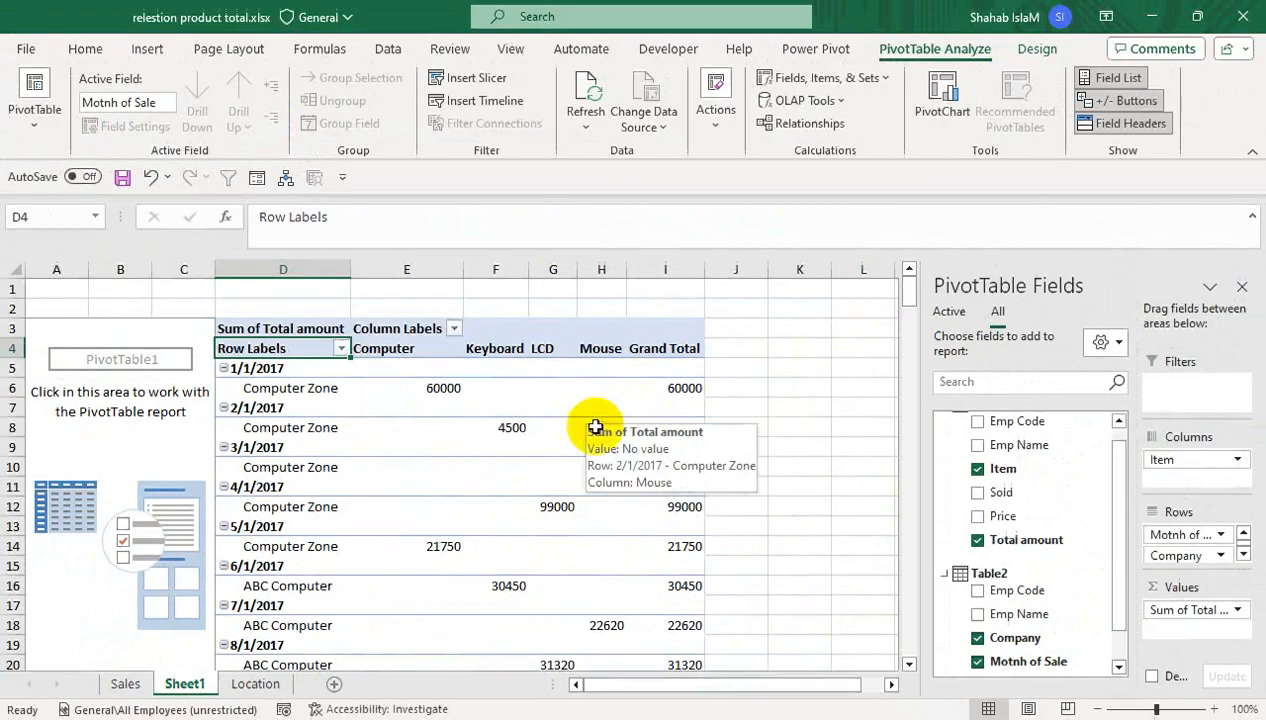
left_click_drag(1185, 557, 850, 533)
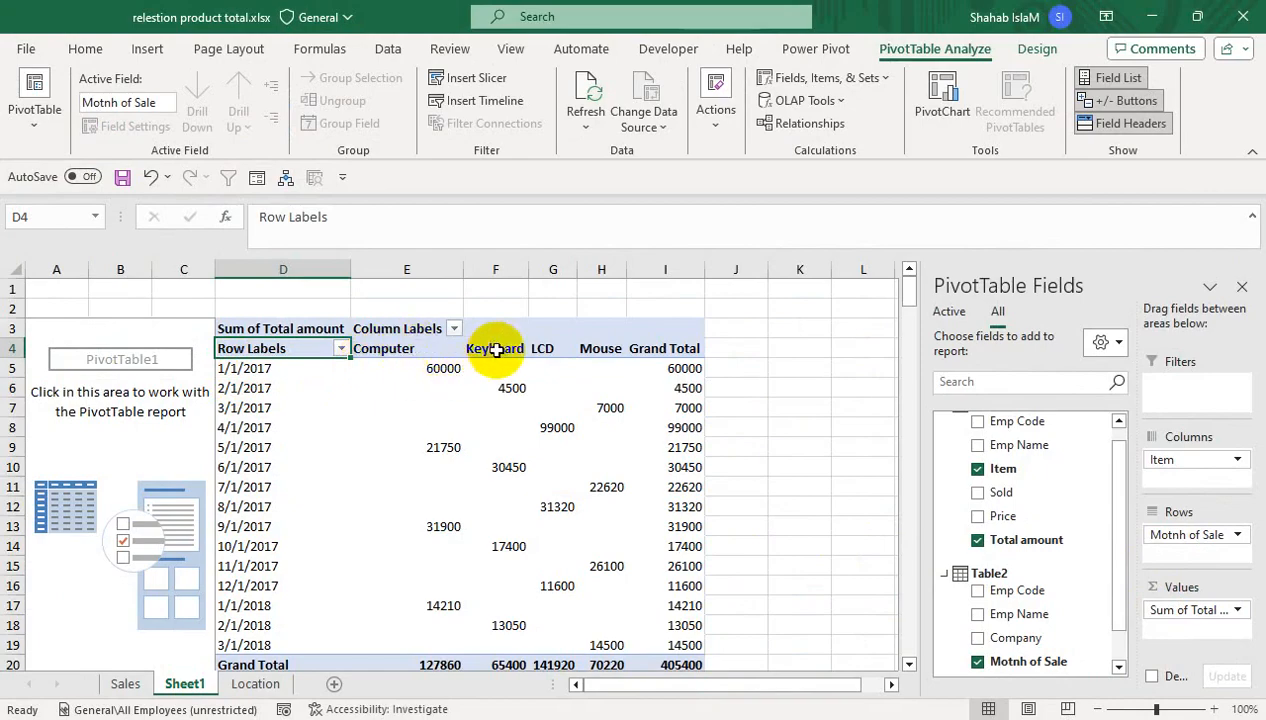
- Replace Total amount in the Values area with the Sold field from Table1
mouse_move(665, 389)
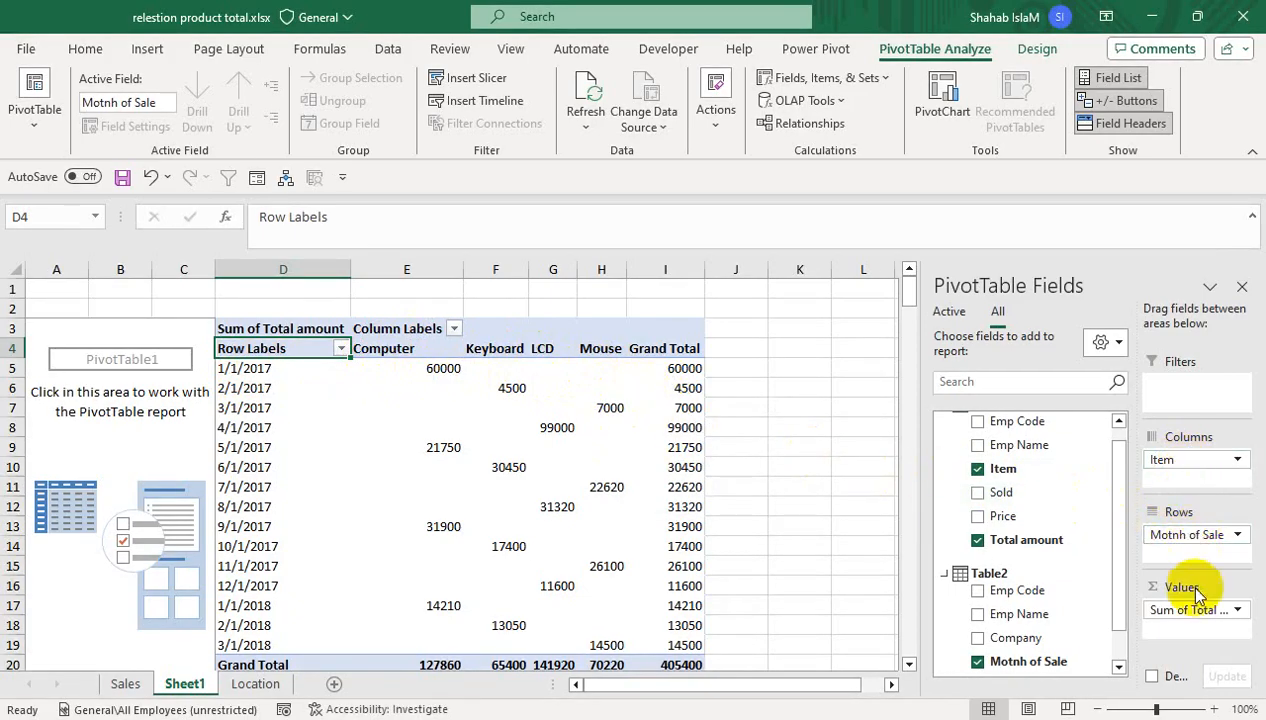
left_click_drag(1190, 612, 850, 545)
left_click_drag(995, 490, 1170, 622)
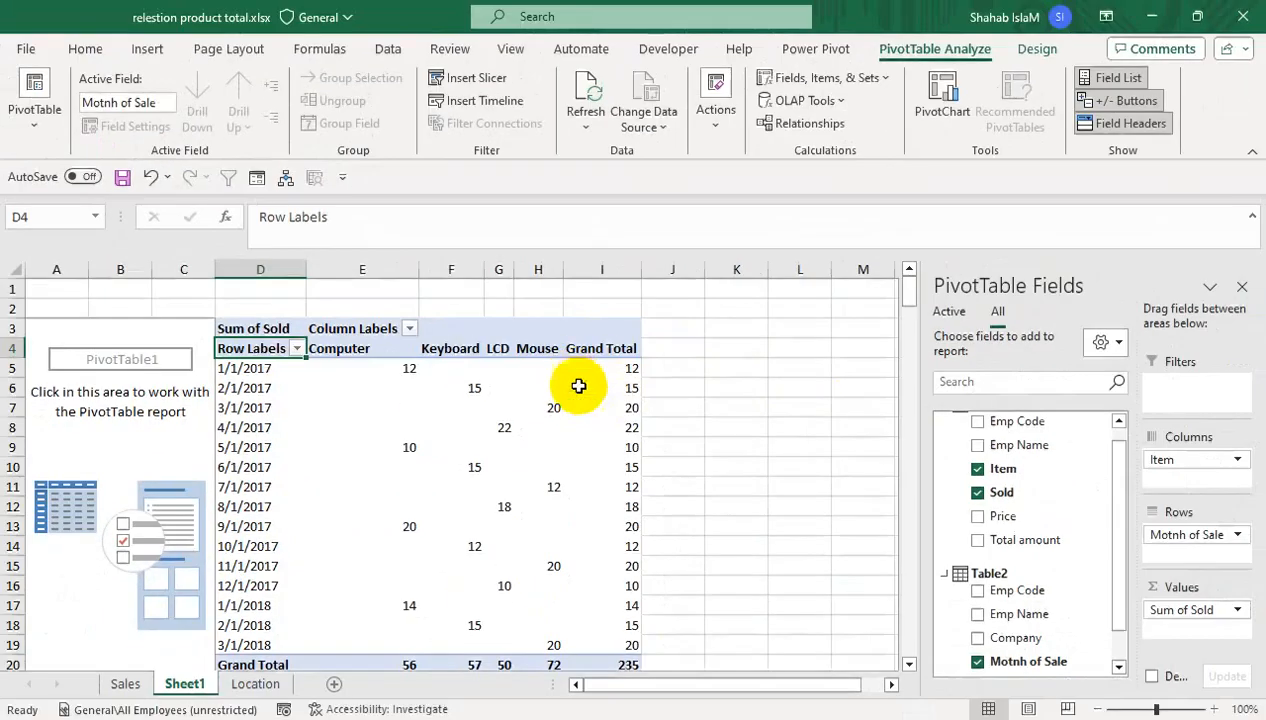
- Add Table2's Company field below Motnh of Sale in the Rows area and replace Sold with Total amount in the Values area
left_click_drag(987, 643, 1180, 563)
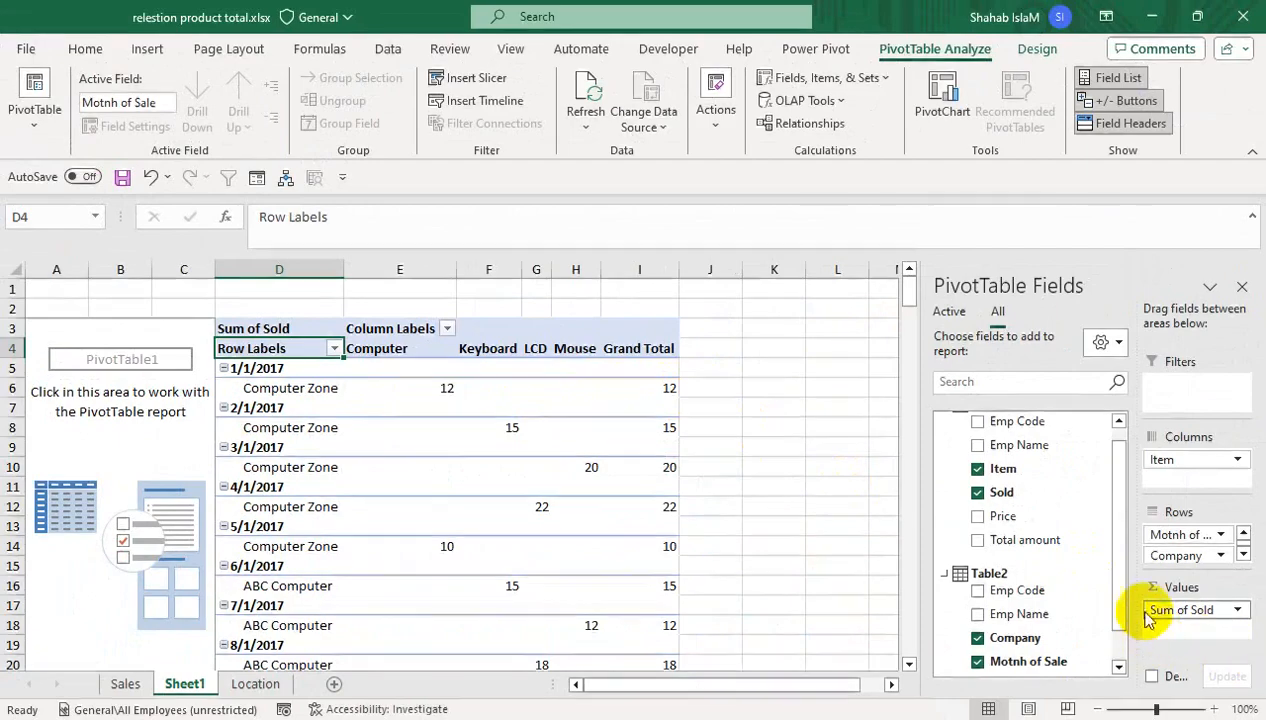
left_click_drag(1025, 548, 1207, 633)
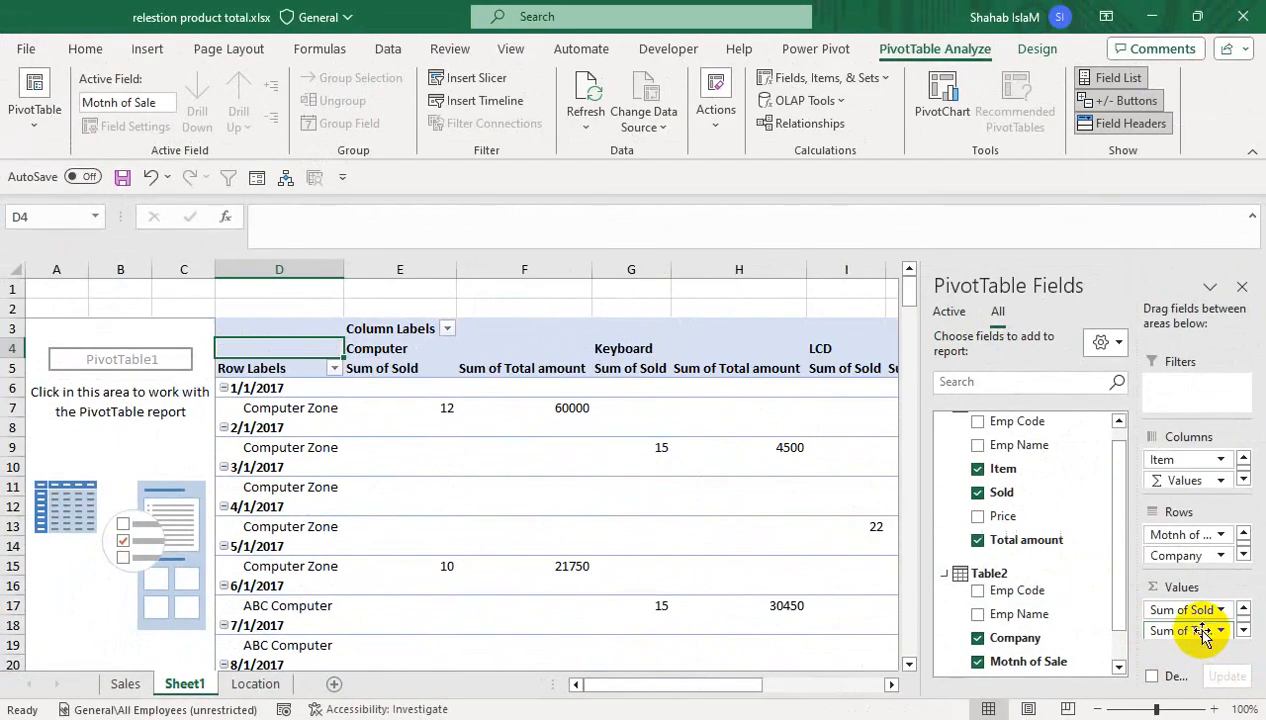
mouse_move(698, 686)
left_mouse_down()
mouse_move(800, 688)
mouse_move(714, 687)
left_mouse_up()
left_click_drag(1190, 612, 848, 551)
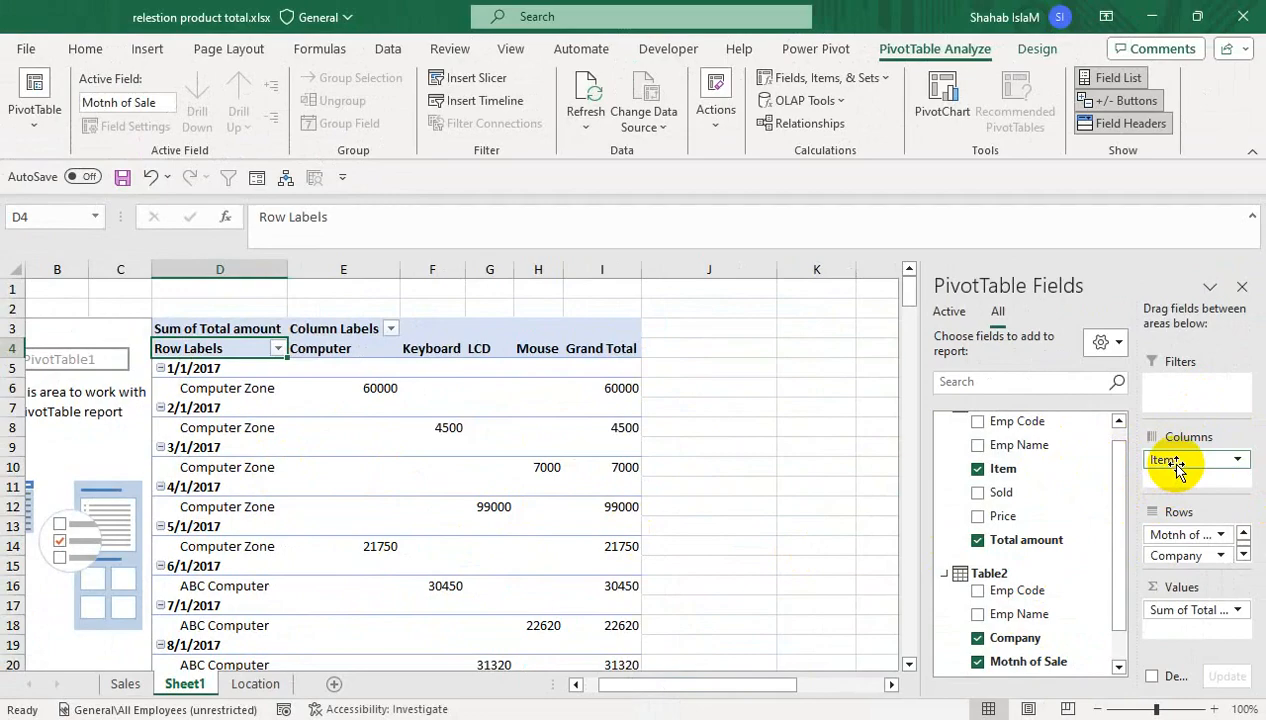
- Remove Item from the Columns area and both Motnh of Sale and Company from the Rows area
left_click_drag(1172, 466, 1085, 555)
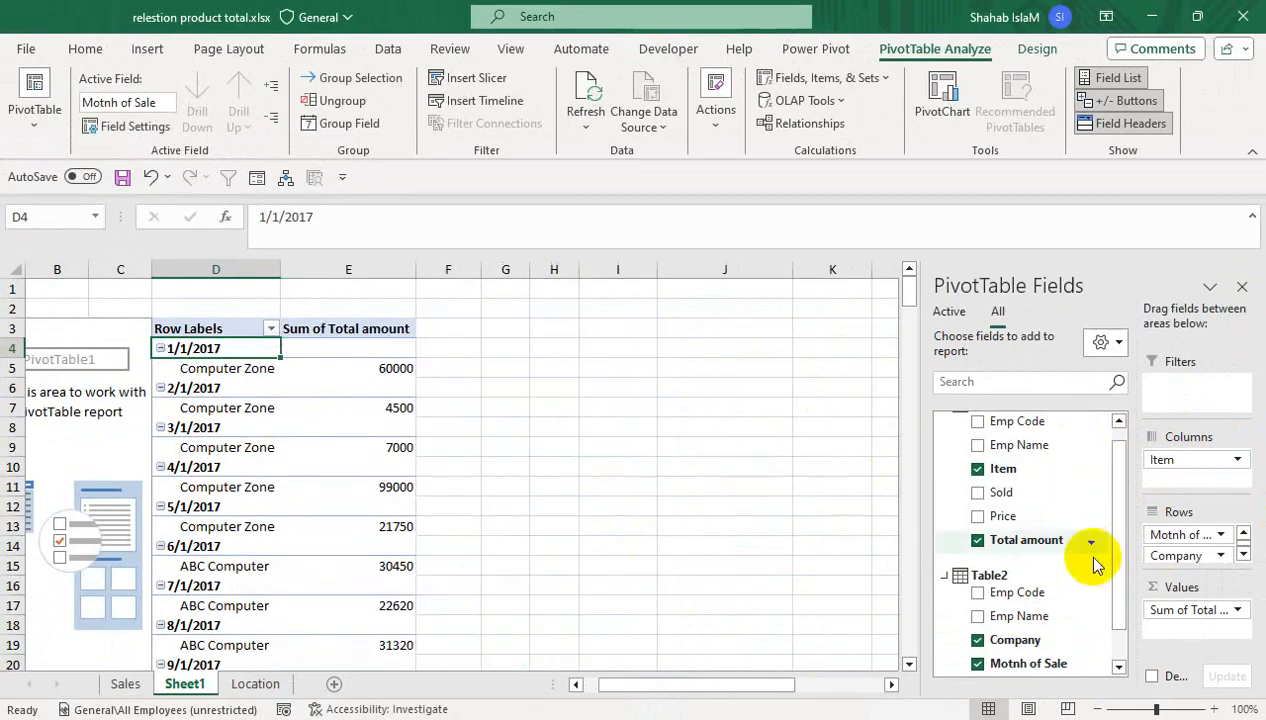
left_click(1198, 537)
left_click_drag(1198, 537, 828, 494)
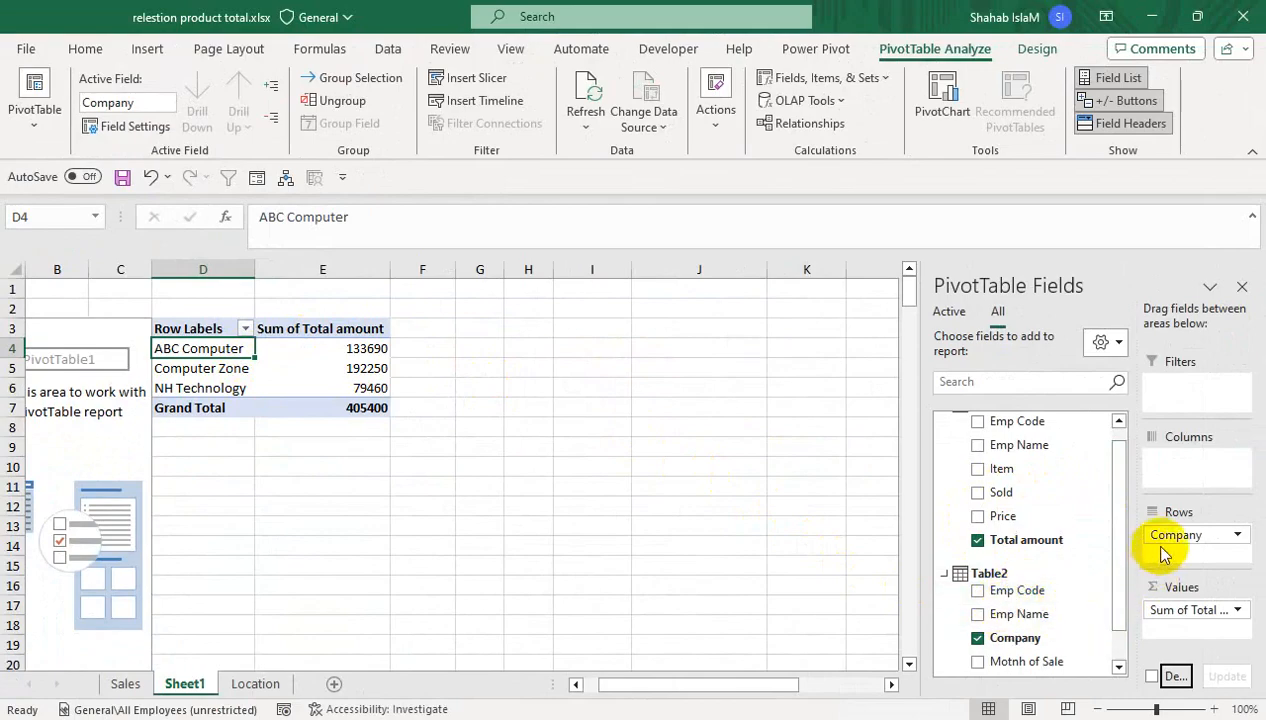
left_click_drag(1232, 531, 848, 514)
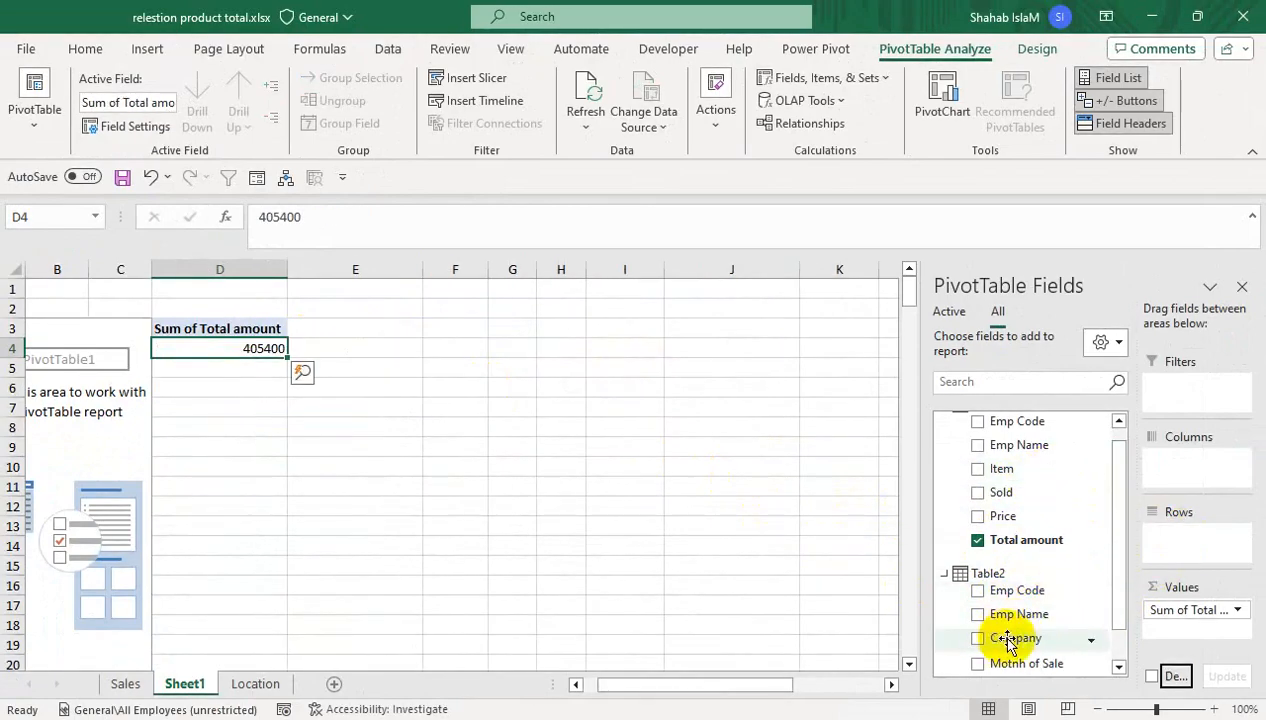
- Place Table1's Item field in the Rows area and add its Sold field ahead of Total amount in the Values area
left_click_drag(1003, 469, 1181, 540)
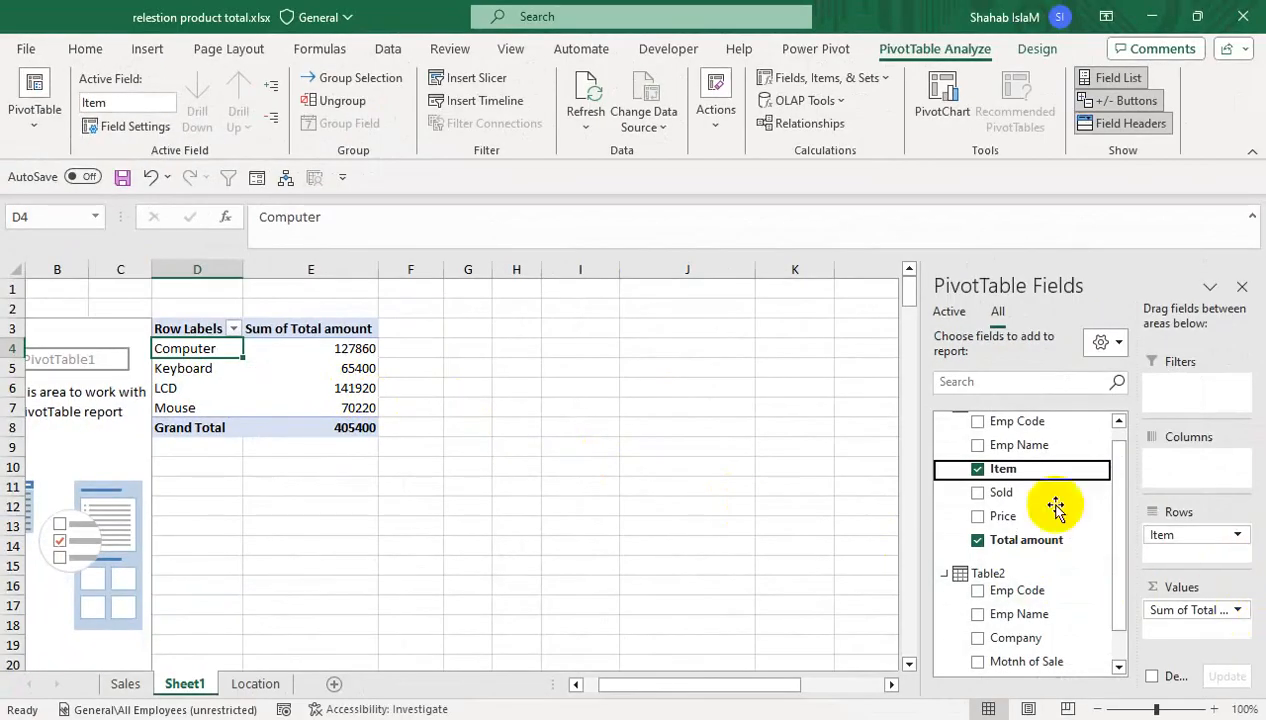
left_click_drag(1001, 492, 1195, 606)
left_click(290, 344)
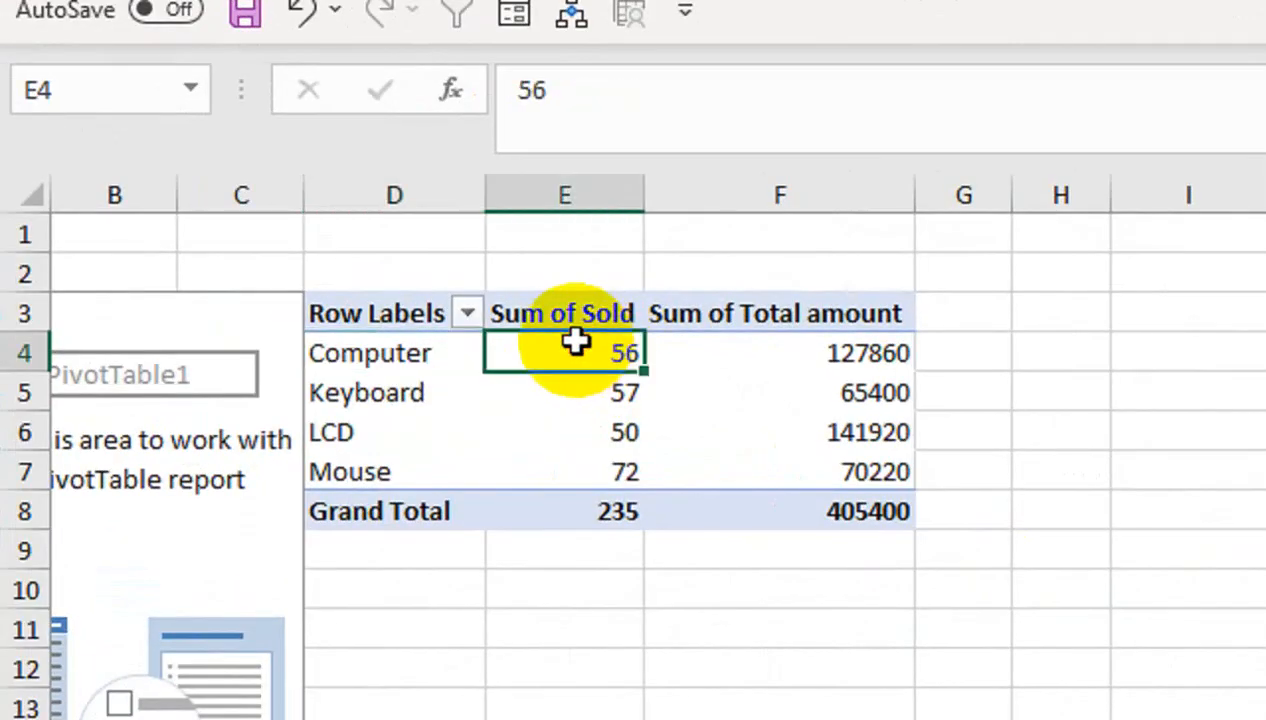
mouse_move(822, 380)
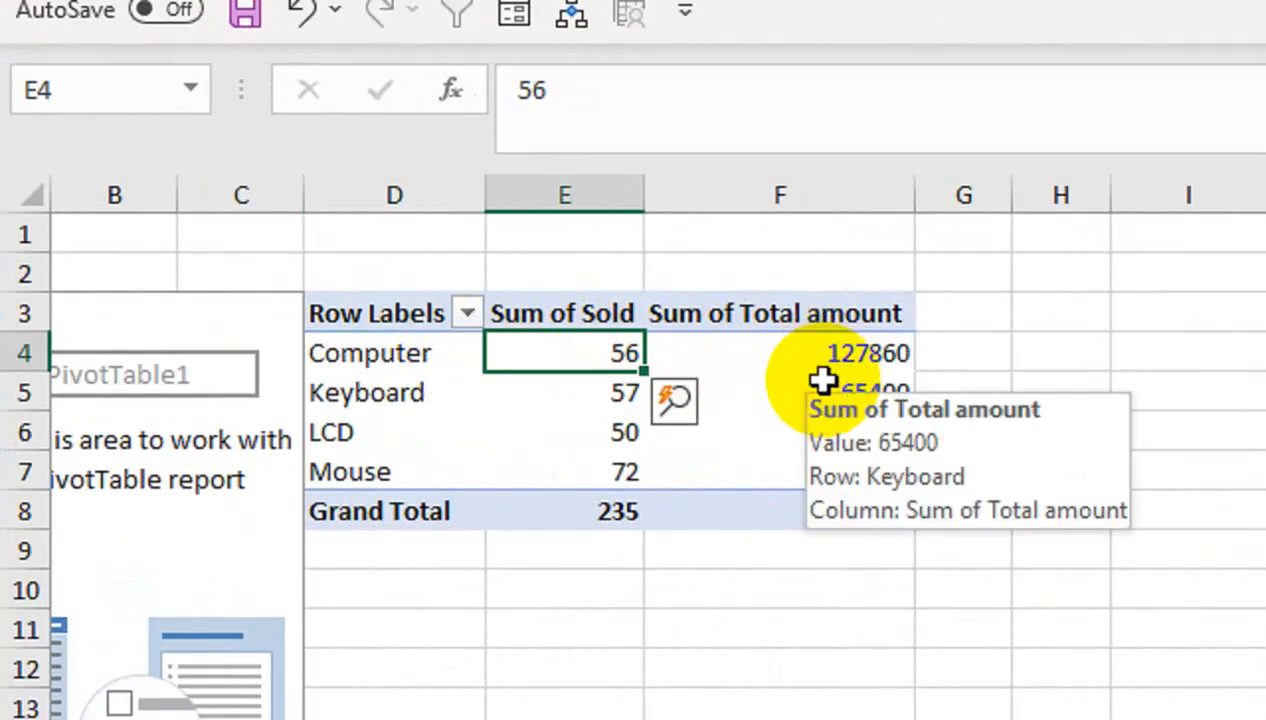
mouse_move(833, 449)
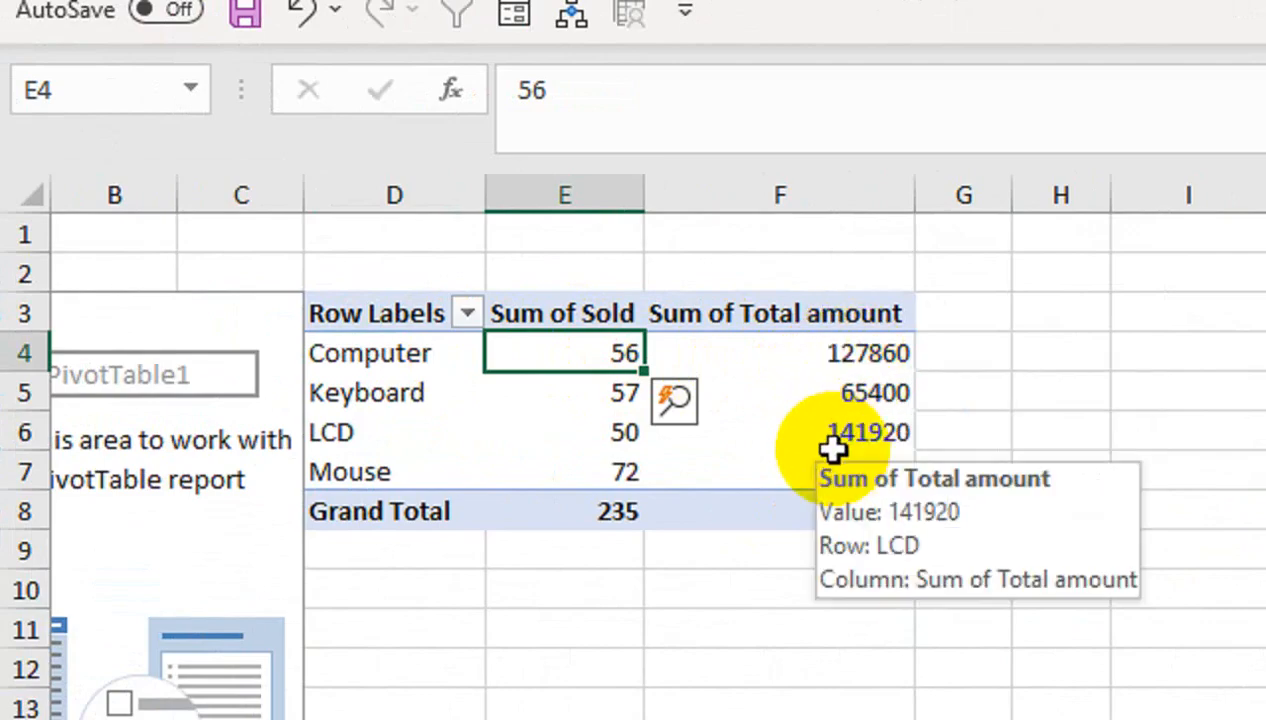